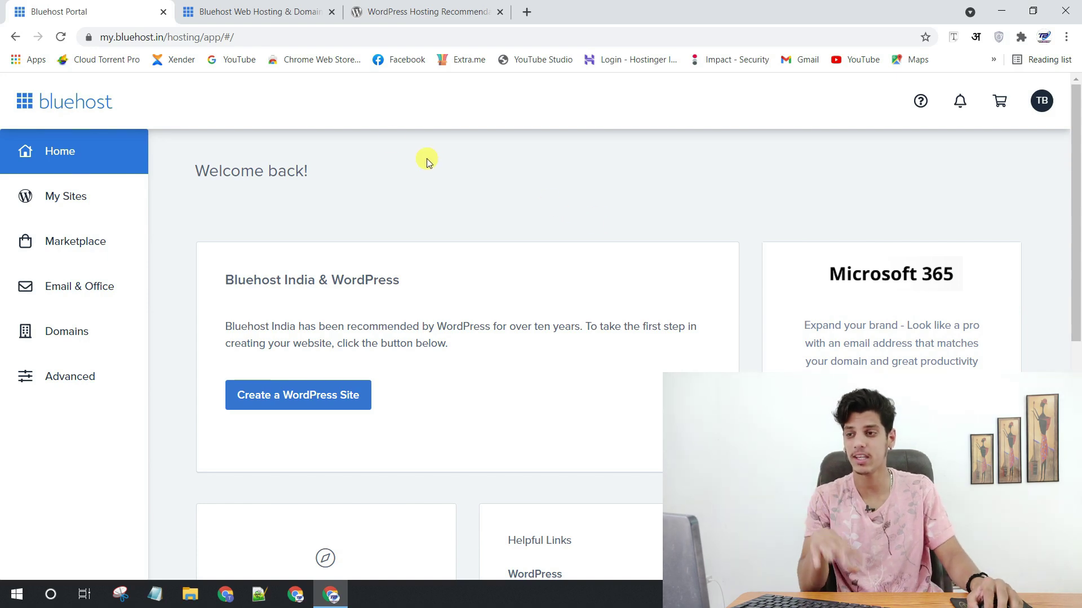
Review Bluehost's web hosting sale and included free products, and the Bluehost recommendation on WordPress.org's hosting page.
{"action": "left_click", "coordinate": [297, 13]}
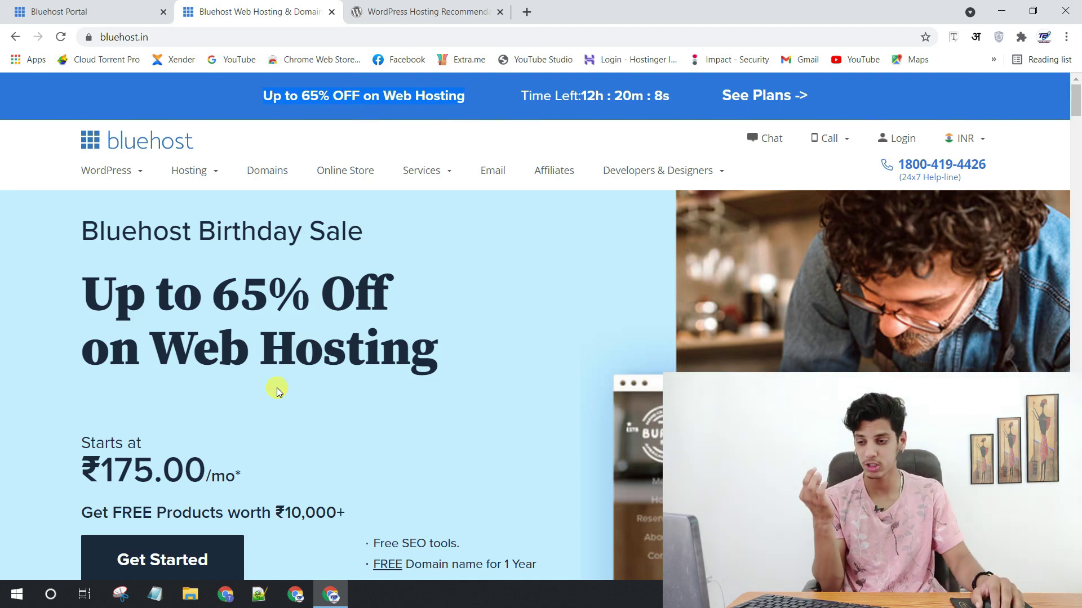
{"action": "scroll", "coordinate": [323, 472], "scroll_direction": "down", "scroll_amount": 3}
{"action": "left_click_drag", "start_coordinate": [373, 400], "coordinate": [505, 417]}
{"action": "left_click", "coordinate": [505, 416]}
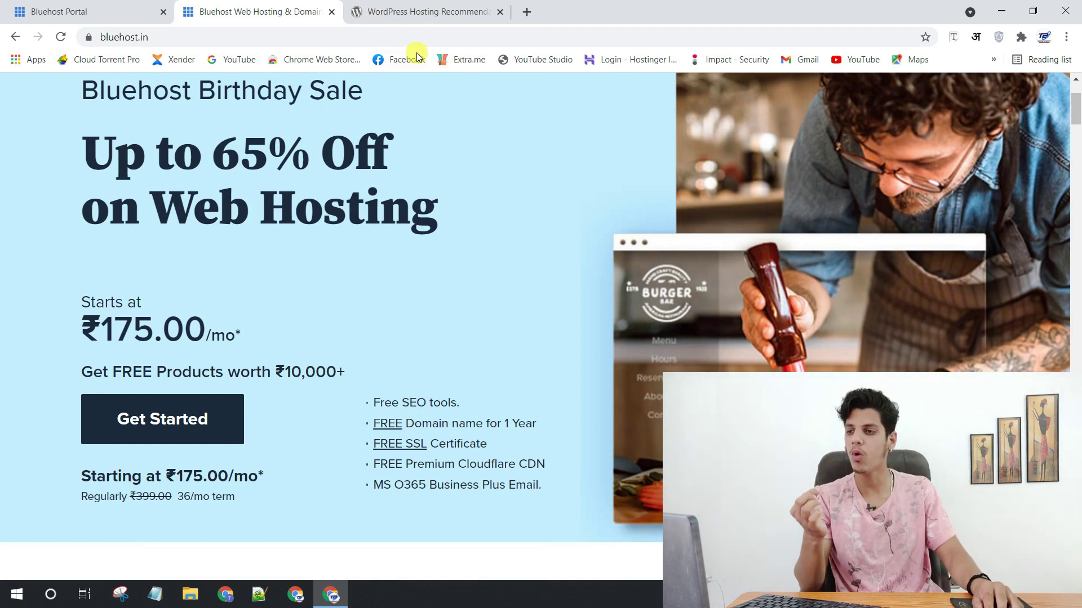
{"action": "left_click", "coordinate": [431, 10]}
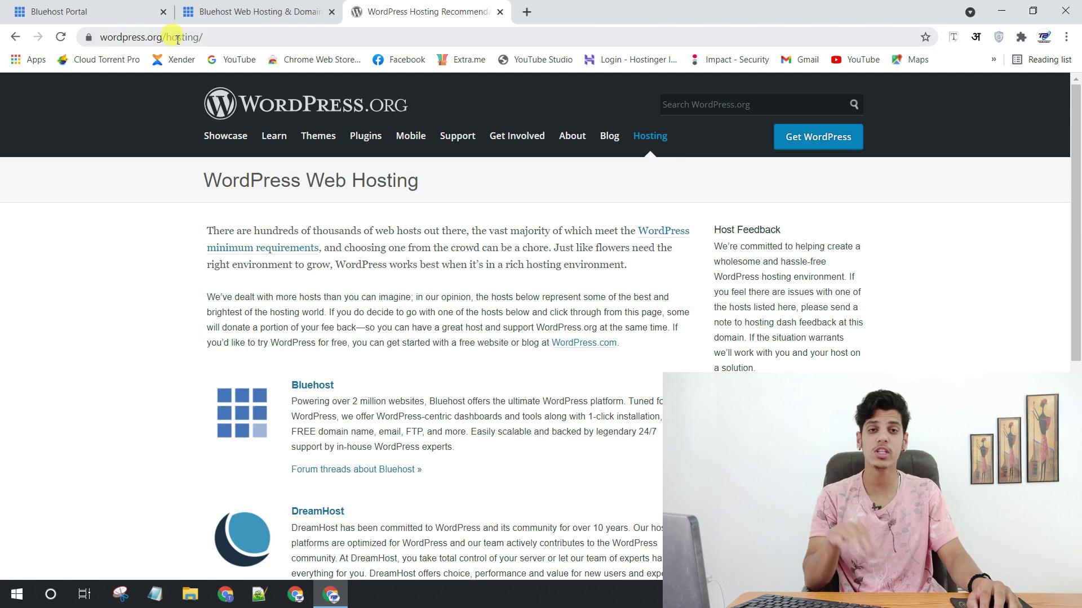
{"action": "left_click", "coordinate": [647, 139]}
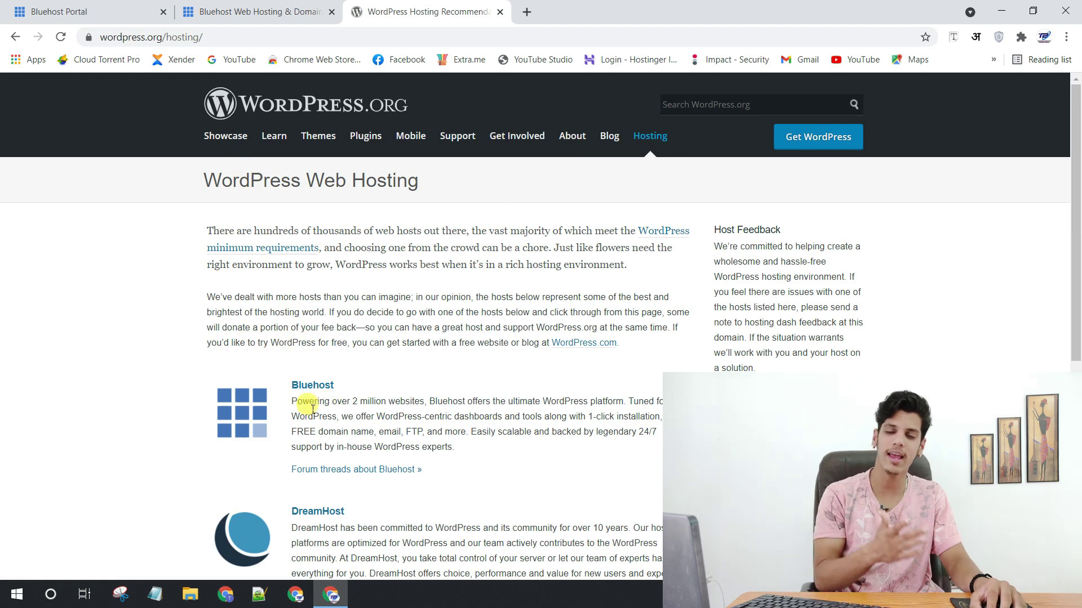
{"action": "left_click_drag", "start_coordinate": [310, 401], "coordinate": [420, 411]}
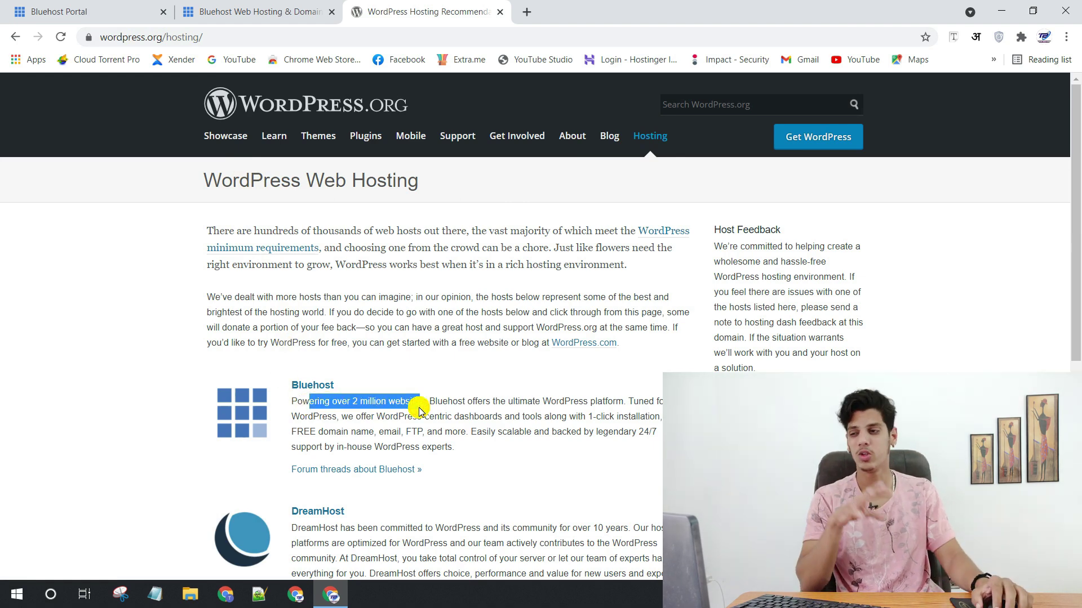
{"action": "left_click", "coordinate": [233, 5]}
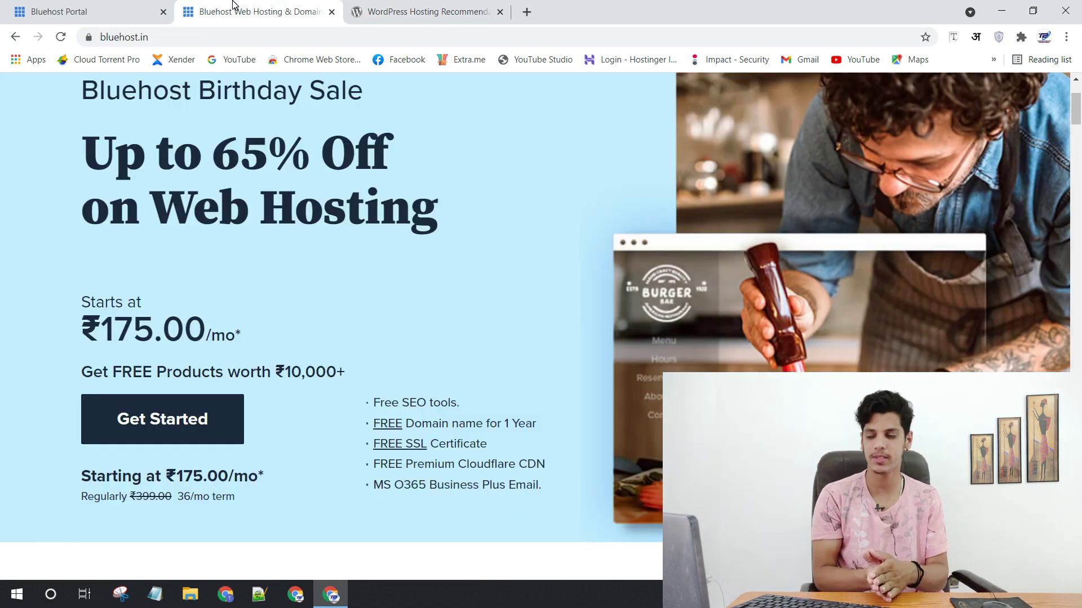
{"action": "scroll", "coordinate": [342, 285], "scroll_direction": "up", "scroll_amount": 3}
{"action": "scroll", "coordinate": [29, 220], "scroll_direction": "down", "scroll_amount": 1}
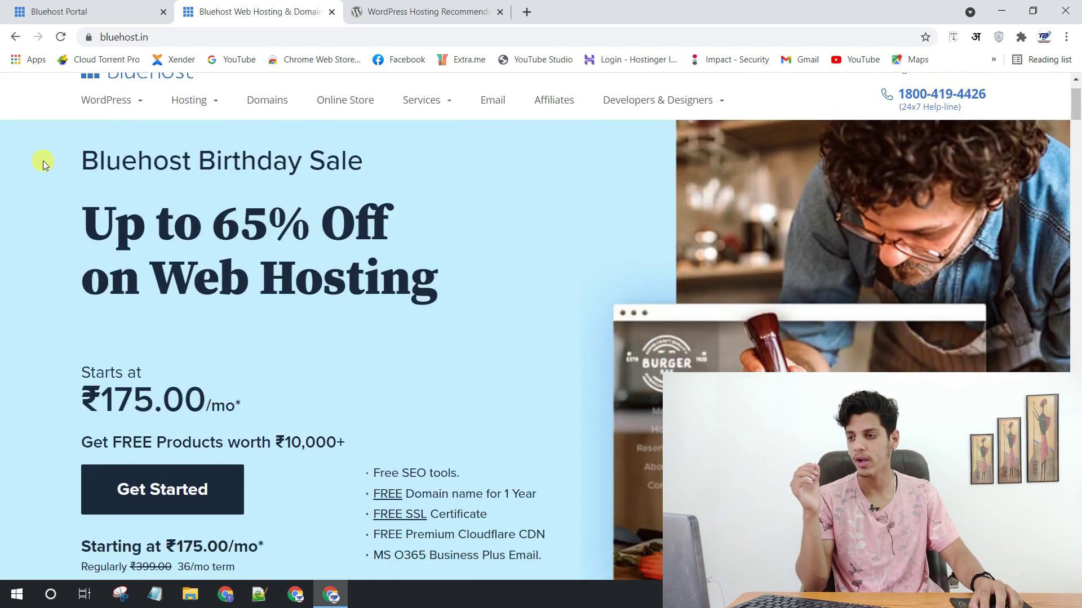
{"action": "left_click_drag", "start_coordinate": [66, 160], "coordinate": [472, 227]}
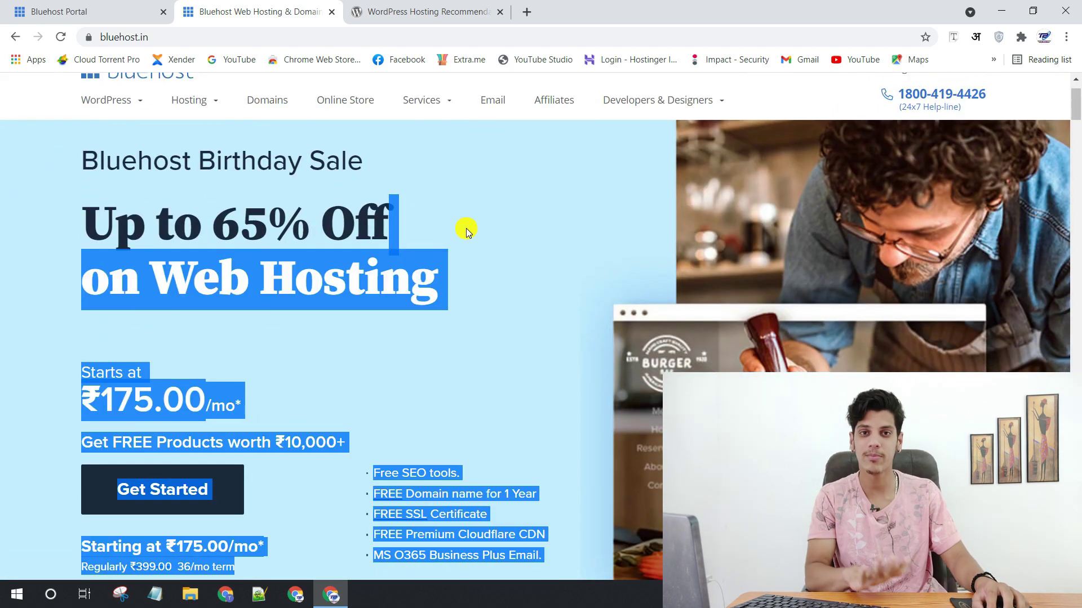
{"action": "left_click", "coordinate": [466, 228]}
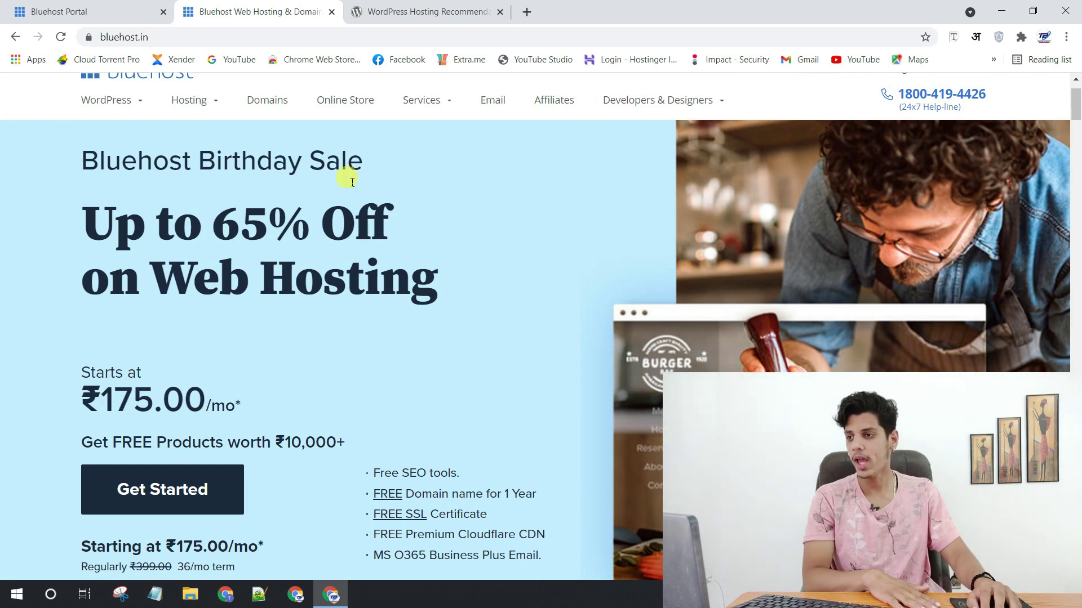
Return to the Bluehost portal and launch the Softaculous Apps Installer from the advanced hosting tools.
{"action": "left_click", "coordinate": [62, 12]}
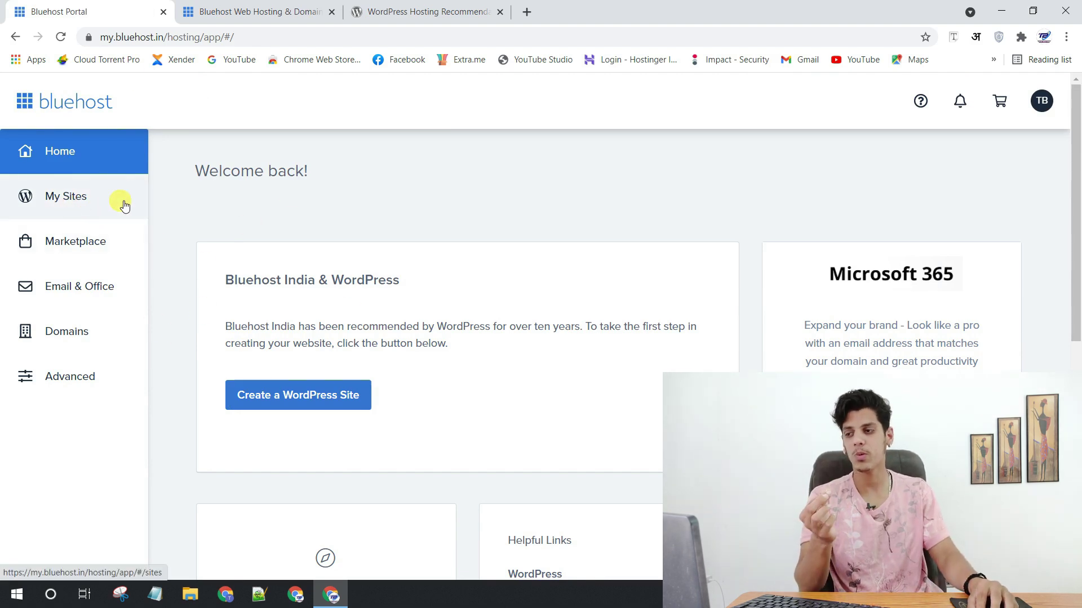
{"action": "left_click", "coordinate": [54, 392]}
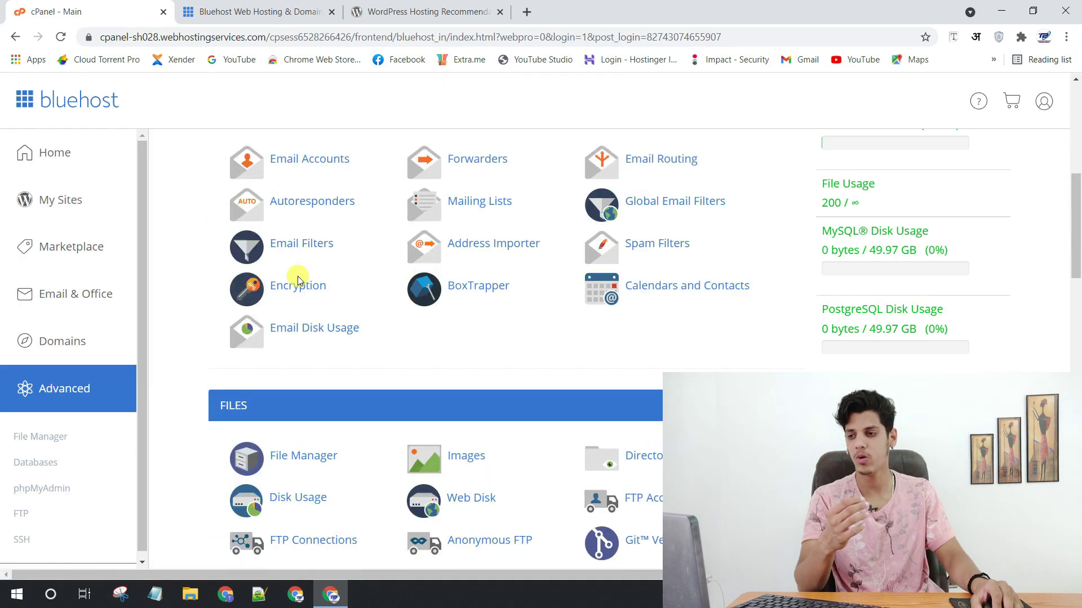
{"action": "scroll", "coordinate": [299, 279], "scroll_direction": "down", "scroll_amount": 4}
{"action": "scroll", "coordinate": [382, 327], "scroll_direction": "up", "scroll_amount": 5}
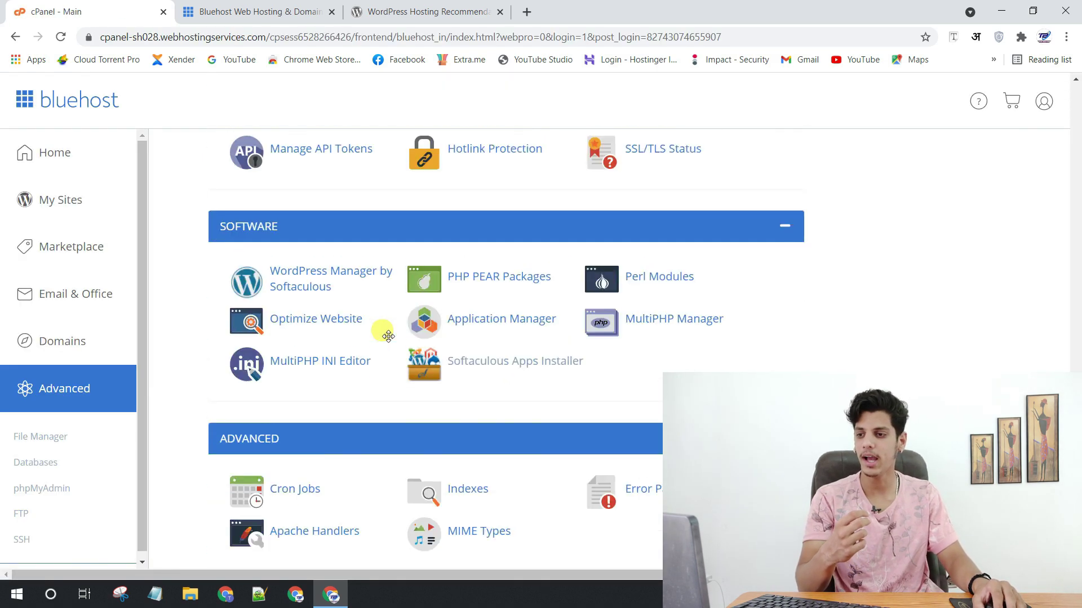
{"action": "left_click", "coordinate": [502, 365]}
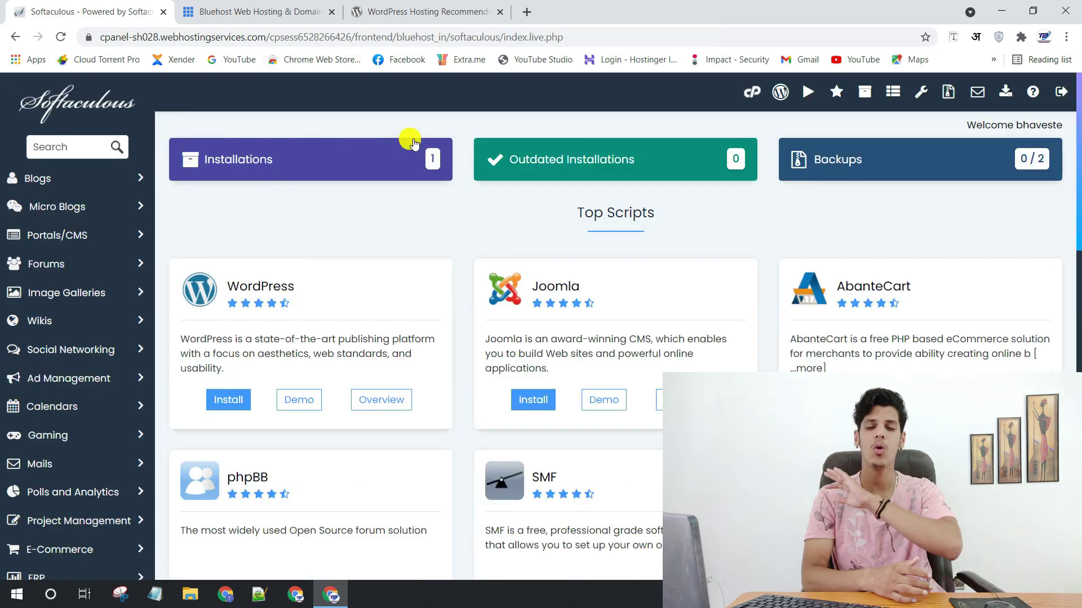
{"action": "scroll", "coordinate": [604, 302], "scroll_direction": "down", "scroll_amount": 4}
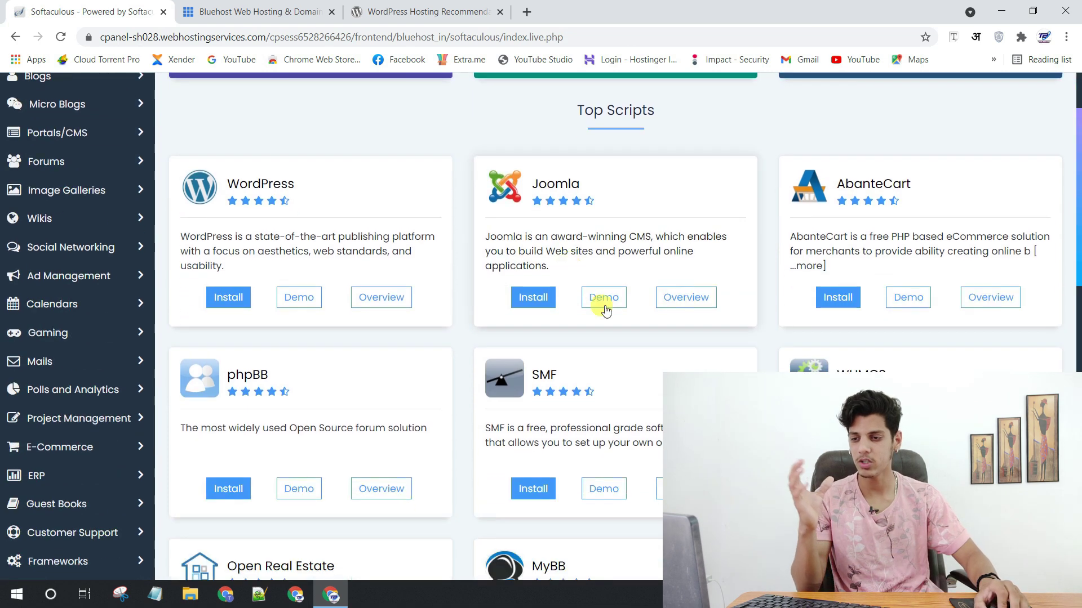
{"action": "scroll", "coordinate": [345, 336], "scroll_direction": "up", "scroll_amount": 2}
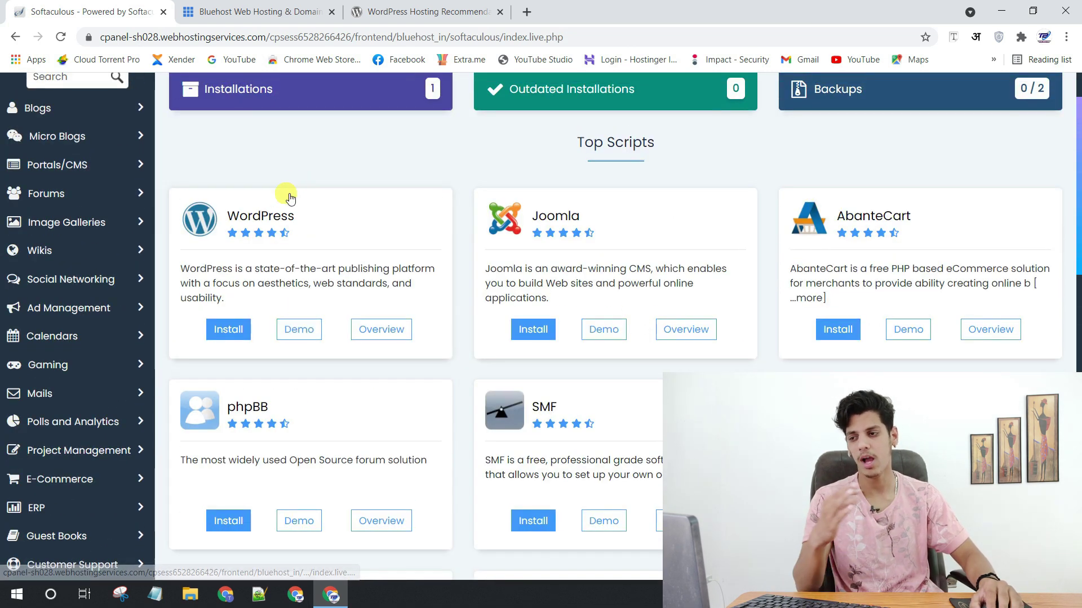
{"action": "left_click", "coordinate": [238, 330]}
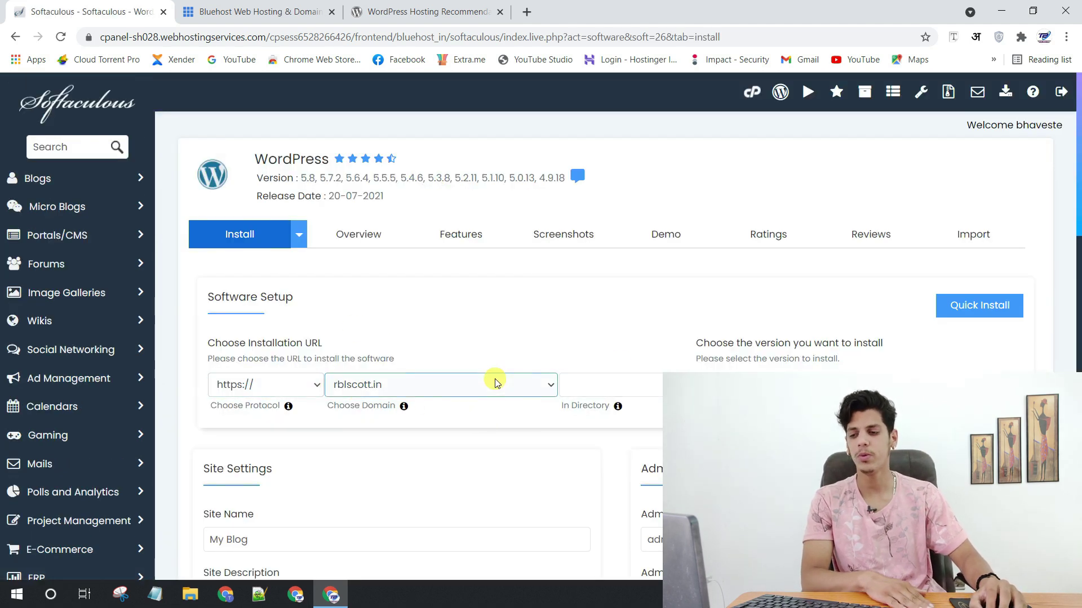
{"action": "left_click", "coordinate": [228, 385]}
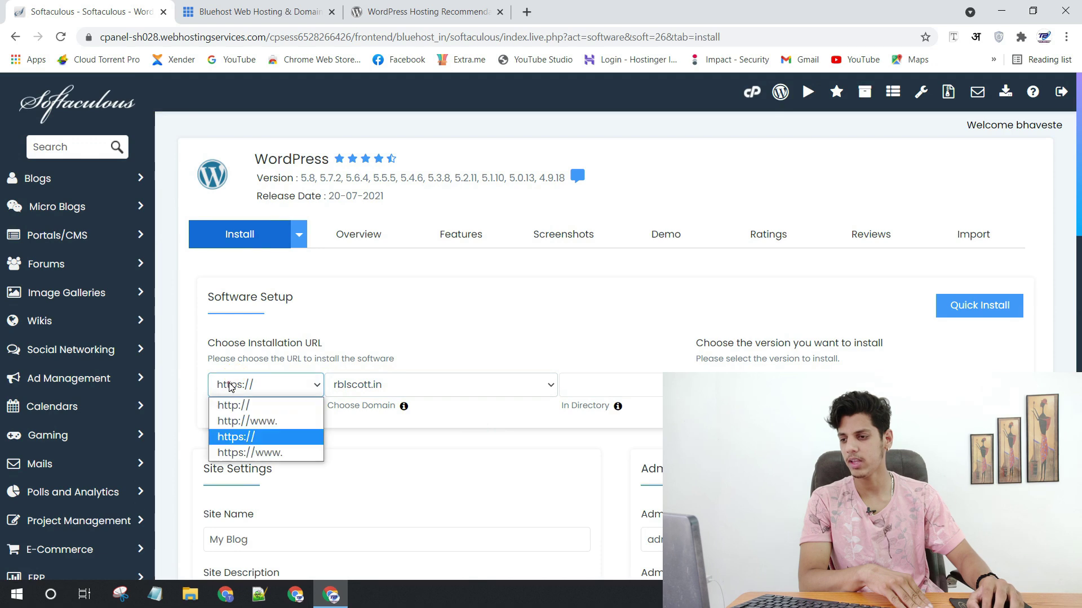
{"action": "left_click", "coordinate": [285, 437]}
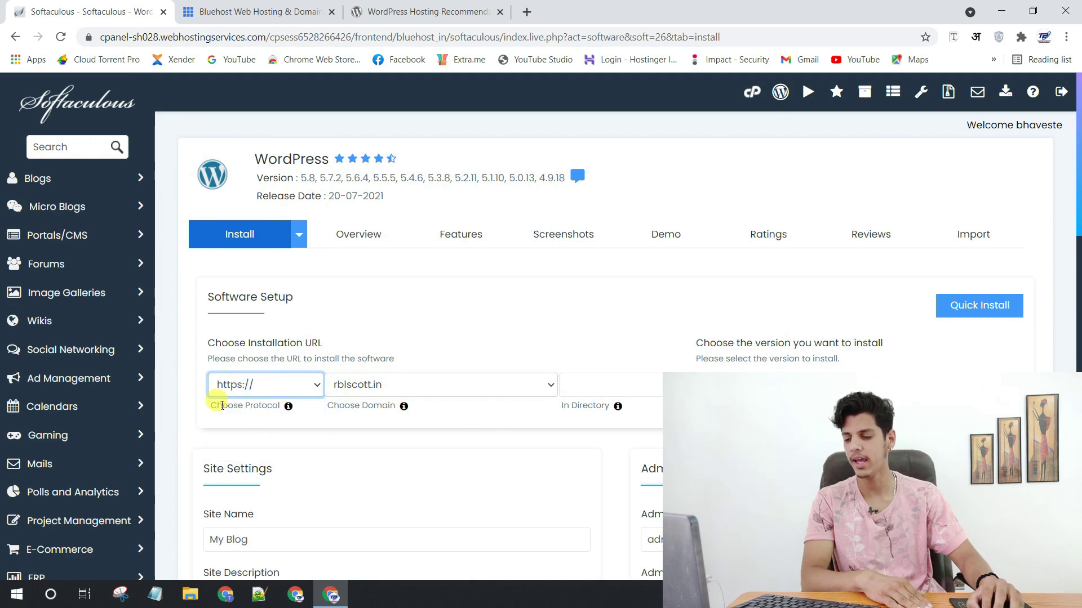
Review the installation form's site name, site description, admin username and admin password fields.
{"action": "scroll", "coordinate": [406, 329], "scroll_direction": "down", "scroll_amount": 3}
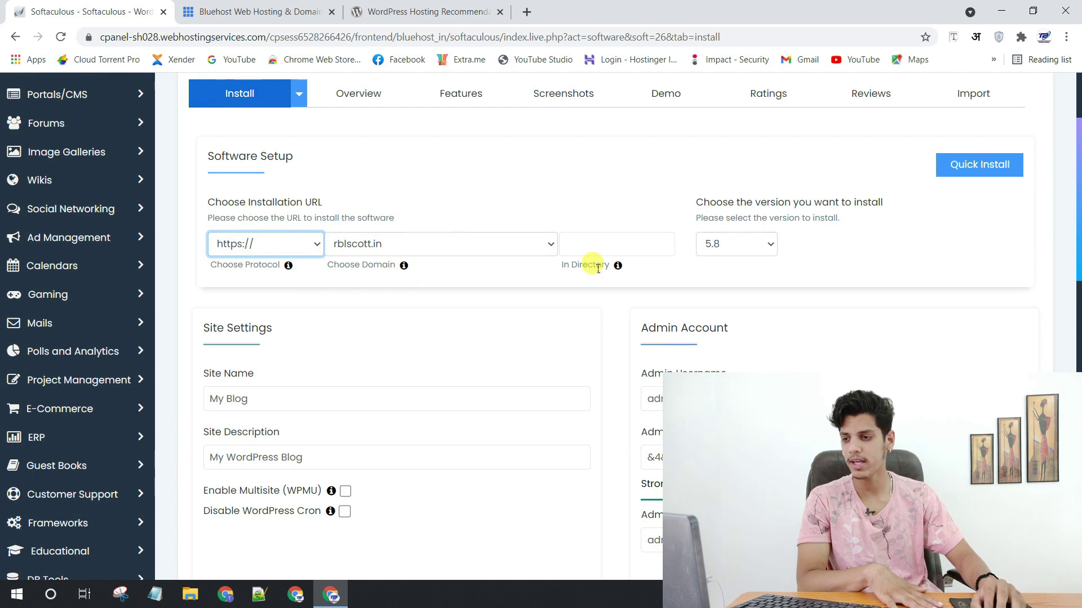
{"action": "scroll", "coordinate": [345, 338], "scroll_direction": "down", "scroll_amount": 3}
{"action": "left_click", "coordinate": [293, 263]}
{"action": "triple_click", "coordinate": [287, 269]}
{"action": "triple_click", "coordinate": [290, 328]}
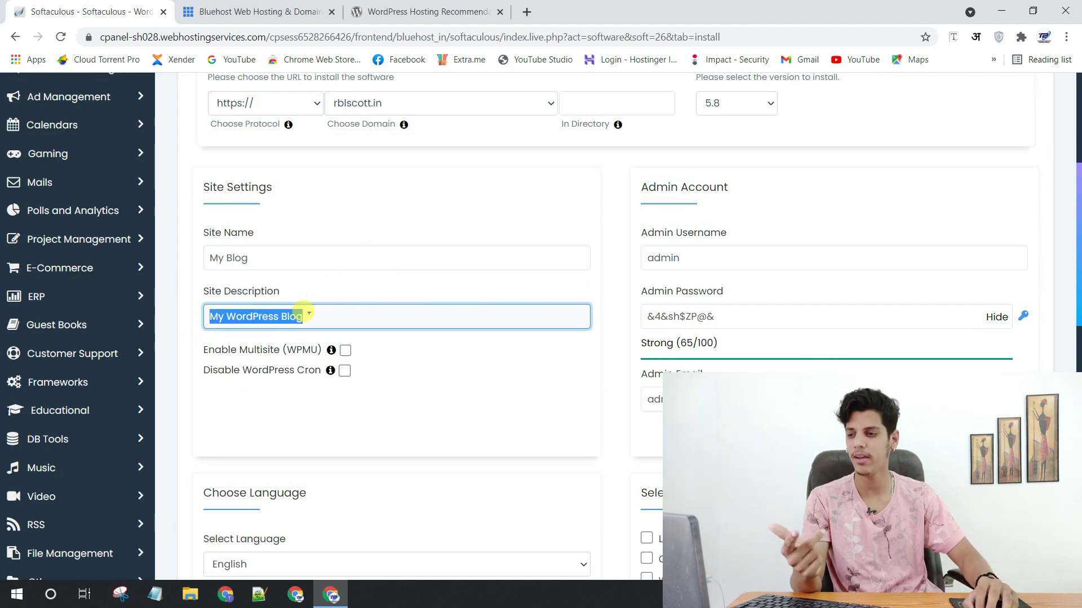
{"action": "left_click", "coordinate": [274, 282]}
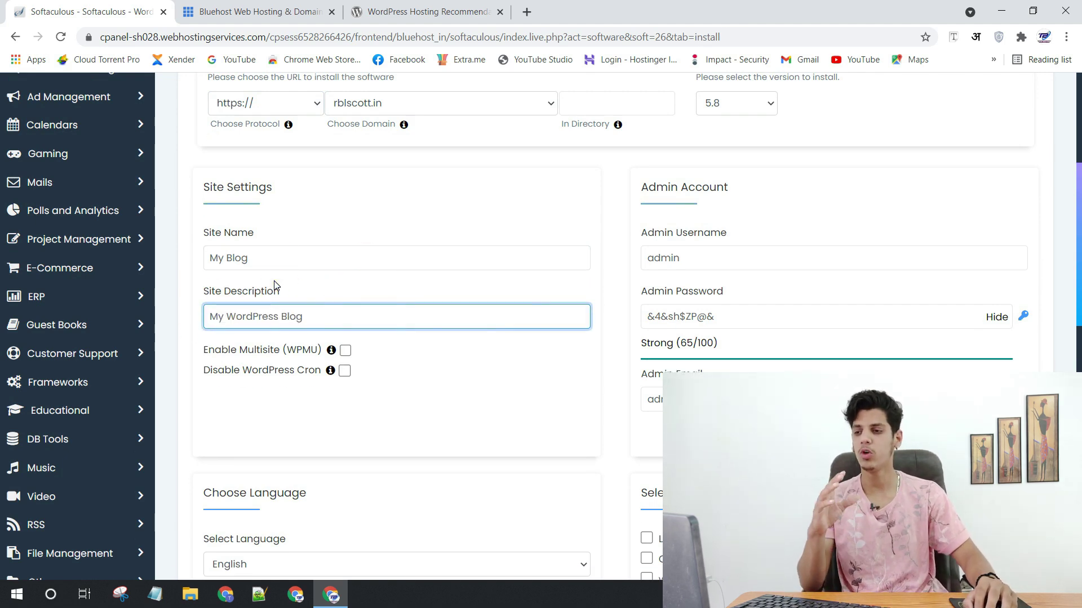
{"action": "left_click", "coordinate": [700, 317]}
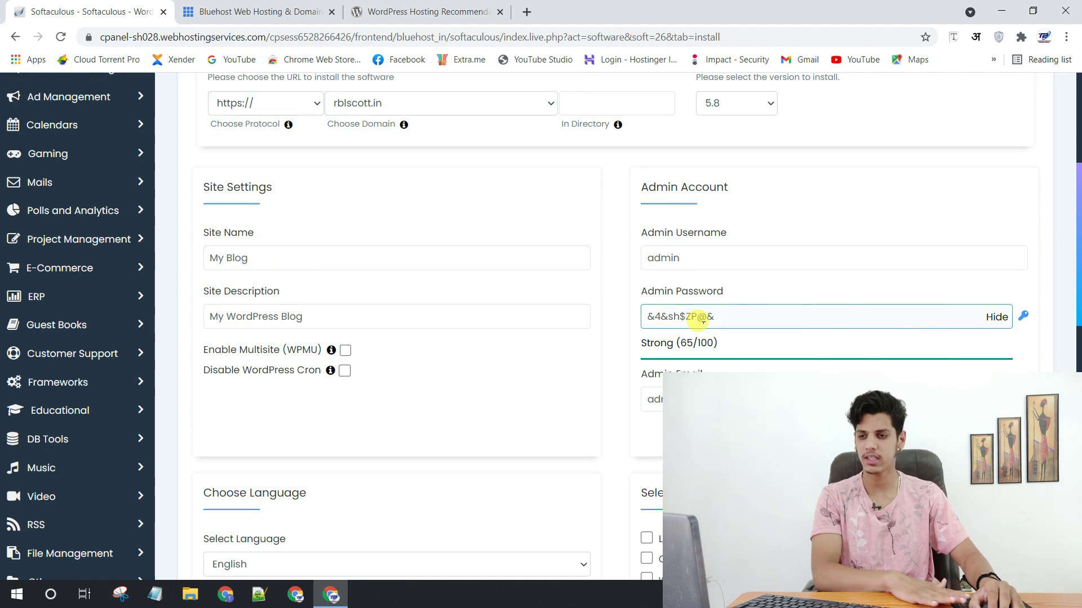
{"action": "left_click", "coordinate": [709, 257]}
{"action": "double_click", "coordinate": [747, 258]}
{"action": "left_click_drag", "start_coordinate": [720, 317], "coordinate": [650, 316]}
Check the remaining installation options and install WordPress on rblscott.in with the site name My Blog.
{"action": "scroll", "coordinate": [652, 310], "scroll_direction": "down", "scroll_amount": 6}
{"action": "scroll", "coordinate": [560, 297], "scroll_direction": "down", "scroll_amount": 6}
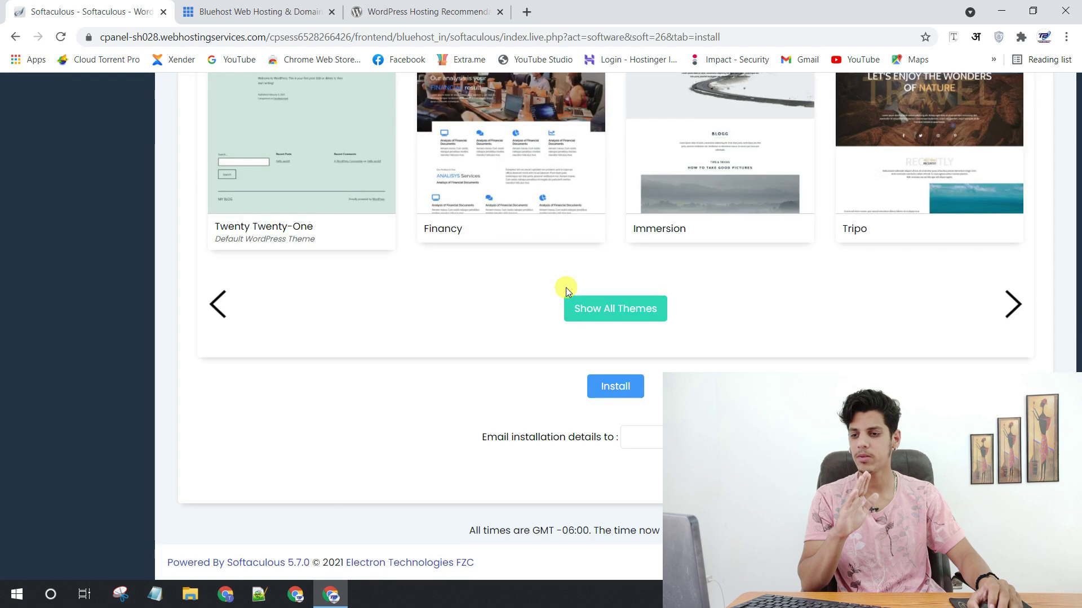
{"action": "scroll", "coordinate": [665, 349], "scroll_direction": "up", "scroll_amount": 12}
{"action": "scroll", "coordinate": [698, 330], "scroll_direction": "up", "scroll_amount": 2}
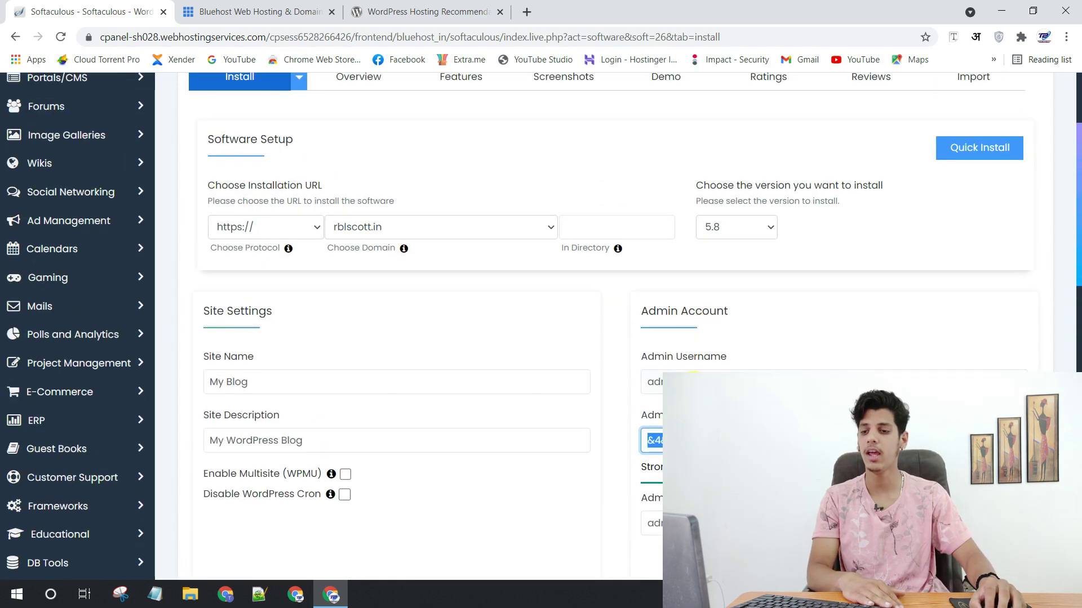
{"action": "left_click", "coordinate": [466, 382]}
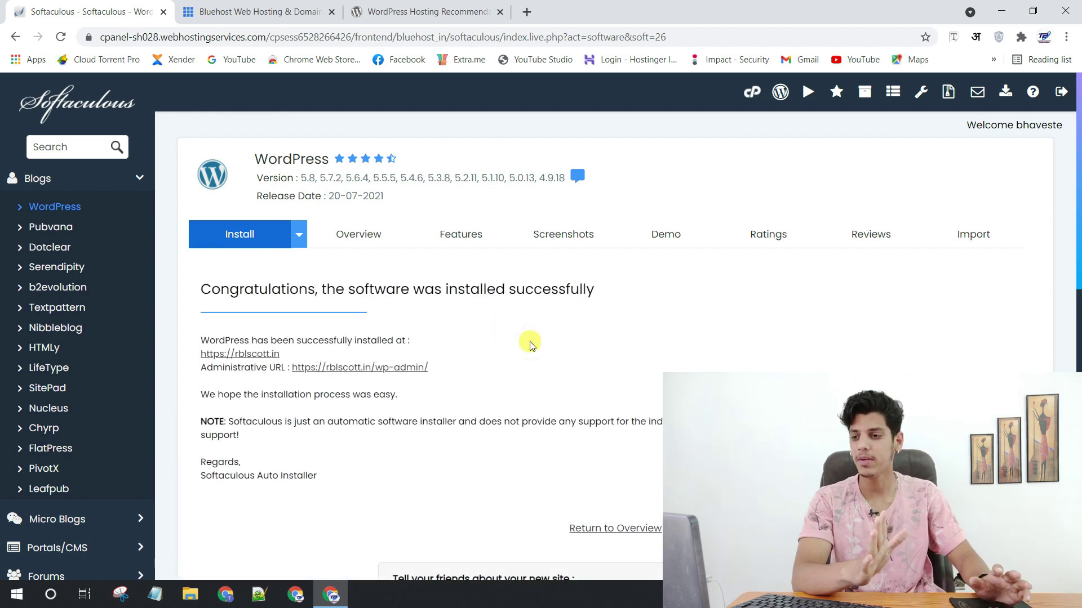
Open the newly installed rblscott.in site in a separate browser tab and view its homepage.
{"action": "left_click_drag", "start_coordinate": [220, 289], "coordinate": [624, 304]}
{"action": "left_click", "coordinate": [624, 304]}
{"action": "right_click", "coordinate": [214, 352]}
{"action": "left_click", "coordinate": [248, 357]}
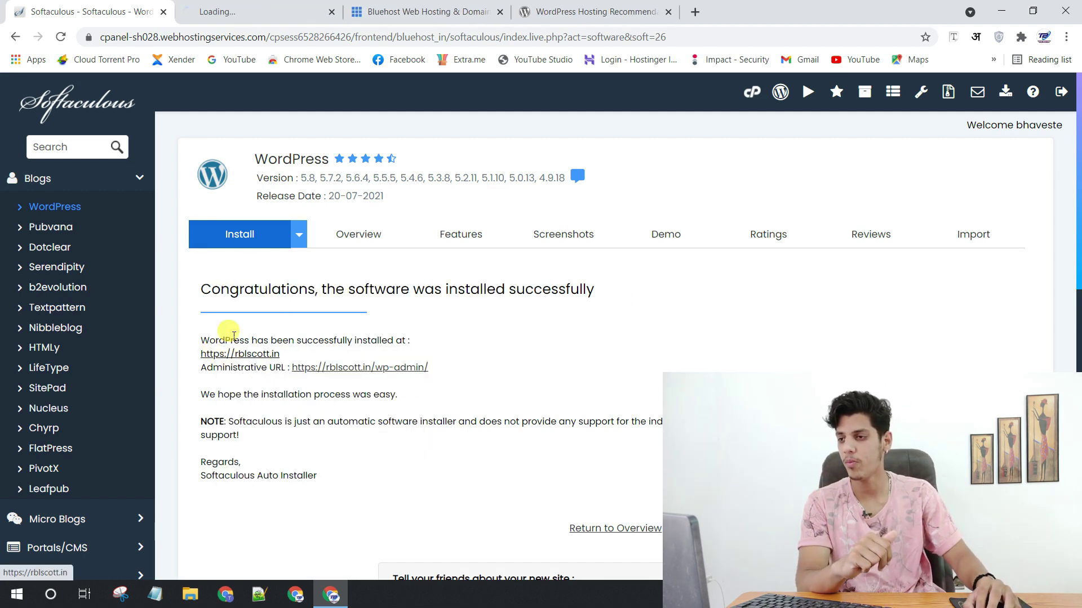
{"action": "left_click", "coordinate": [228, 7]}
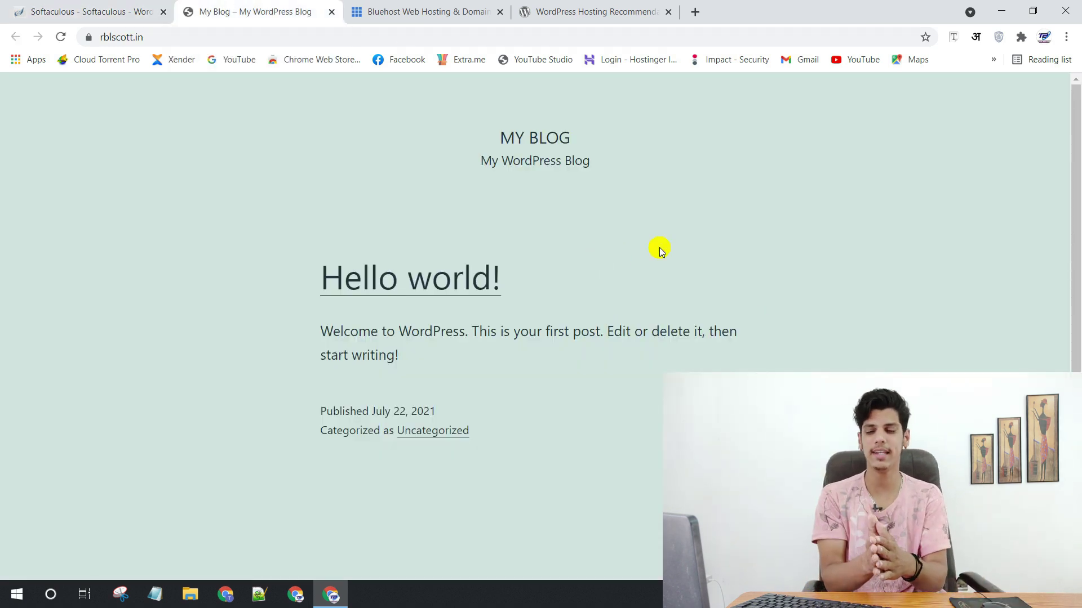
Open the site's WordPress admin dashboard from the administrative URL on the Softaculous installation page.
{"action": "left_click", "coordinate": [128, 11]}
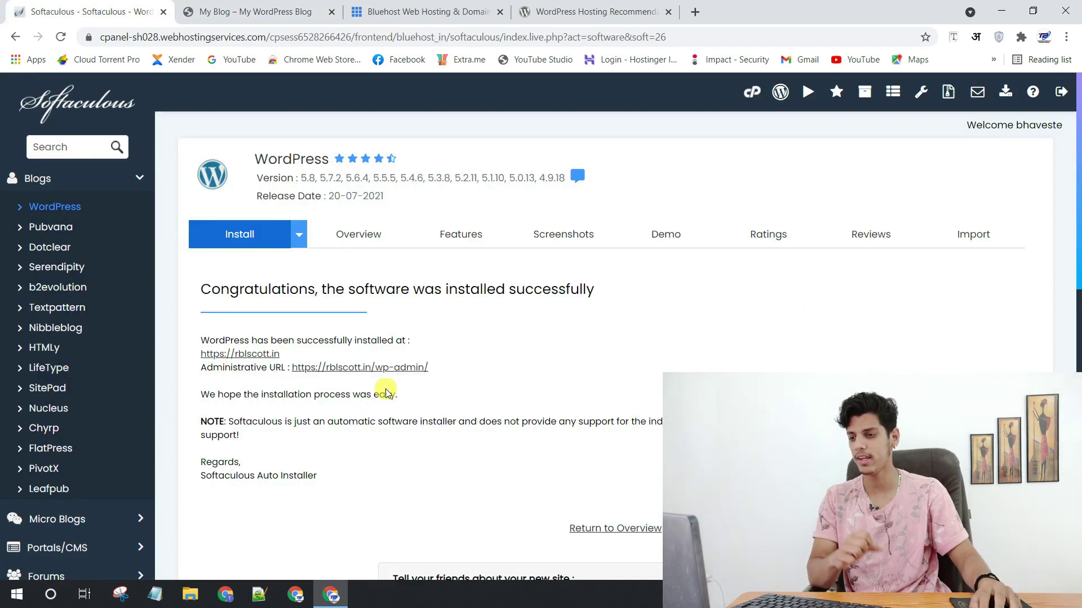
{"action": "left_click", "coordinate": [340, 368]}
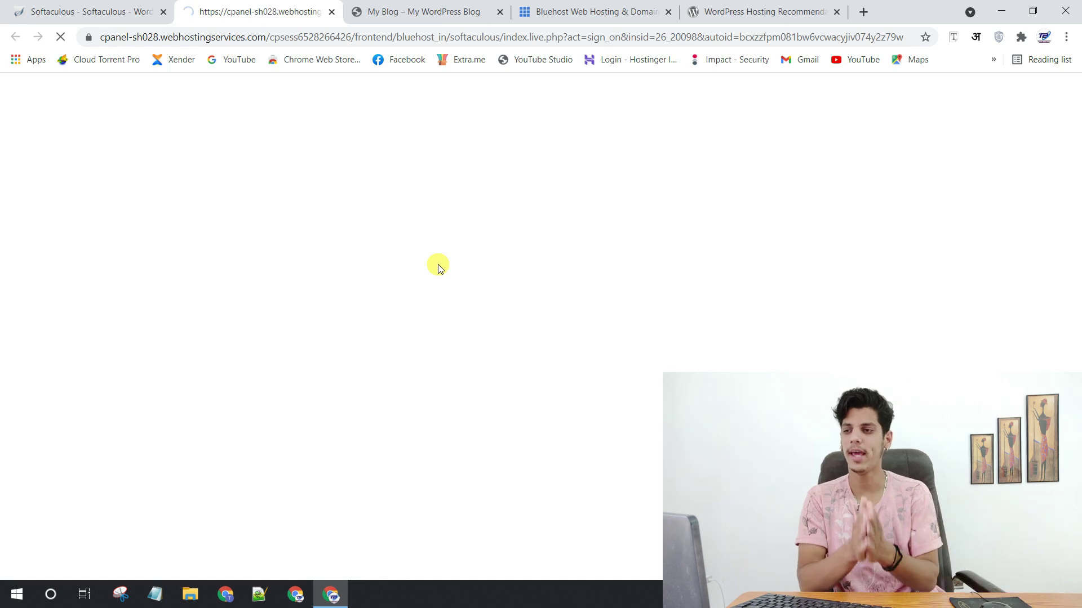
{"action": "left_click", "coordinate": [442, 9]}
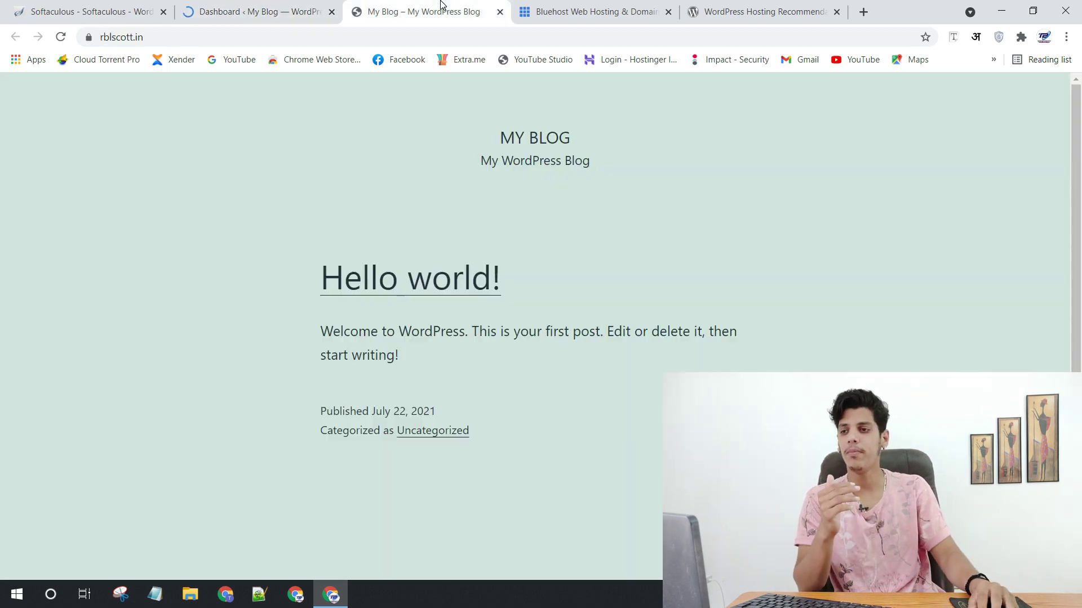
{"action": "left_click", "coordinate": [306, 8]}
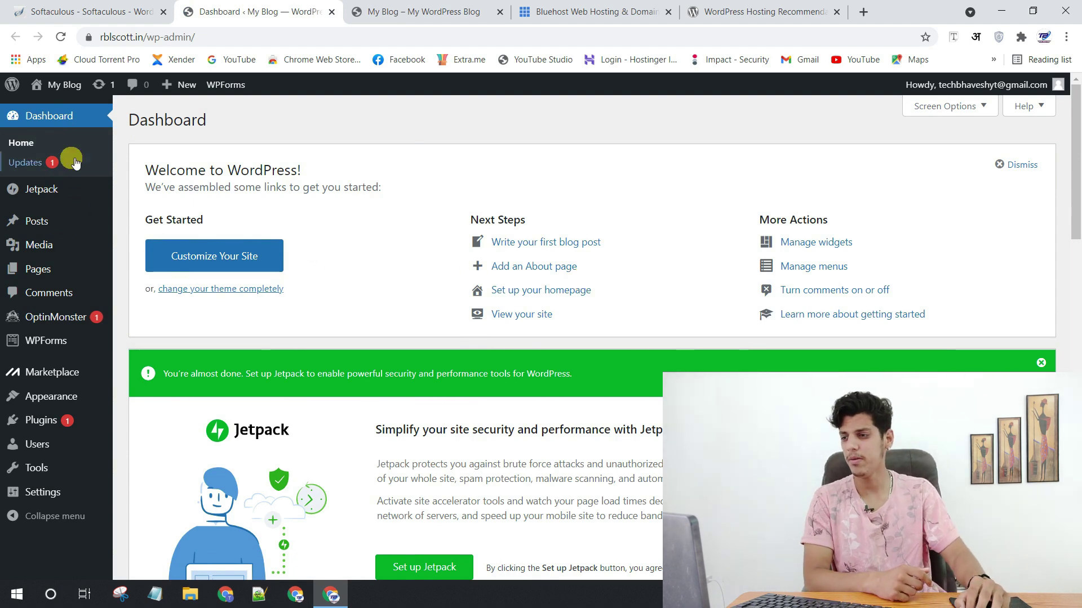
Open the list of installed plugins and dismiss the OptinMonster and Jetpack notices above it.
{"action": "mouse_move", "coordinate": [74, 230]}
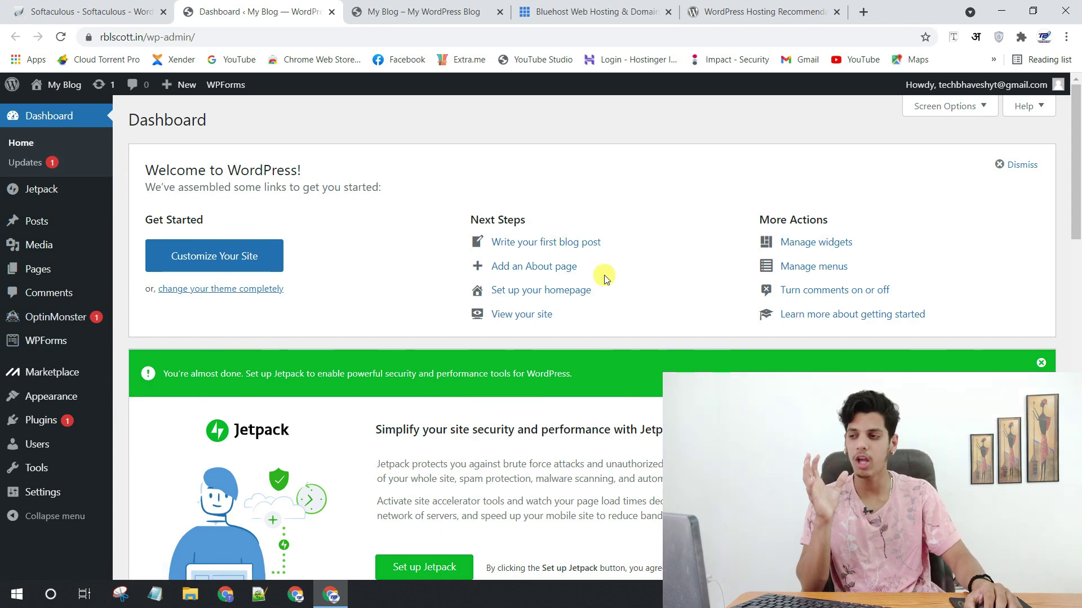
{"action": "left_click", "coordinate": [46, 420]}
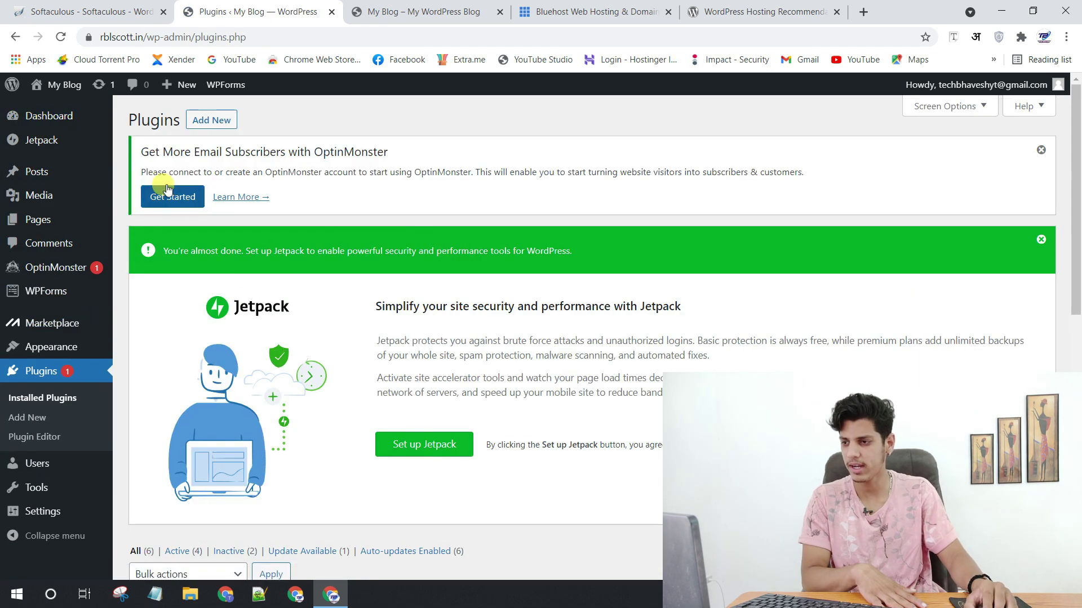
{"action": "left_click", "coordinate": [1041, 150]}
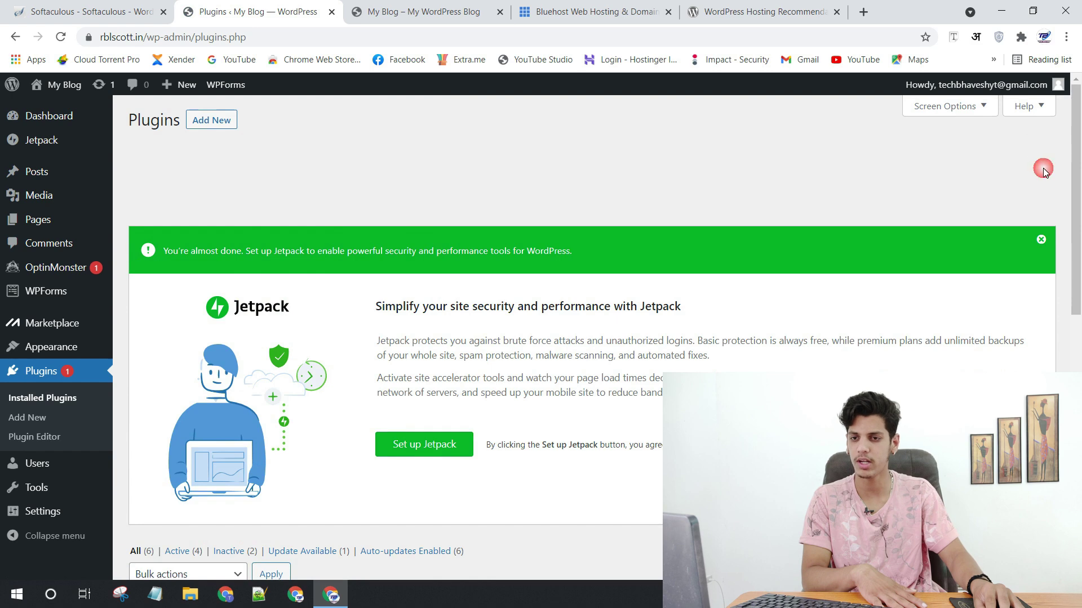
{"action": "left_click", "coordinate": [1041, 150]}
Deactivate all the plugins on the installed plugins list in one bulk operation.
{"action": "left_click", "coordinate": [144, 199]}
{"action": "left_click", "coordinate": [151, 170]}
{"action": "left_click", "coordinate": [178, 216]}
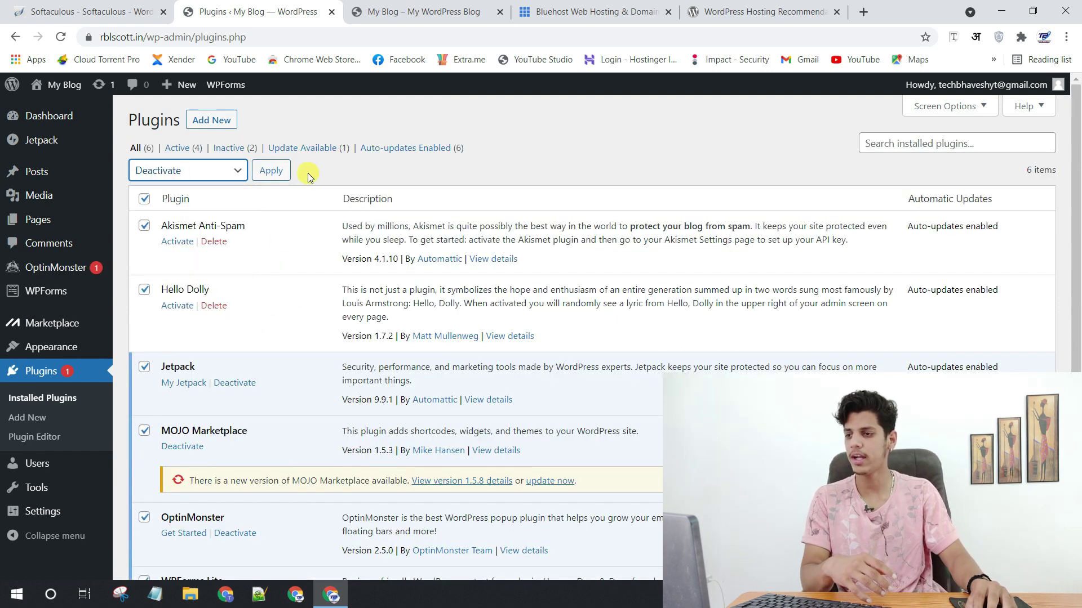
{"action": "left_click", "coordinate": [280, 171]}
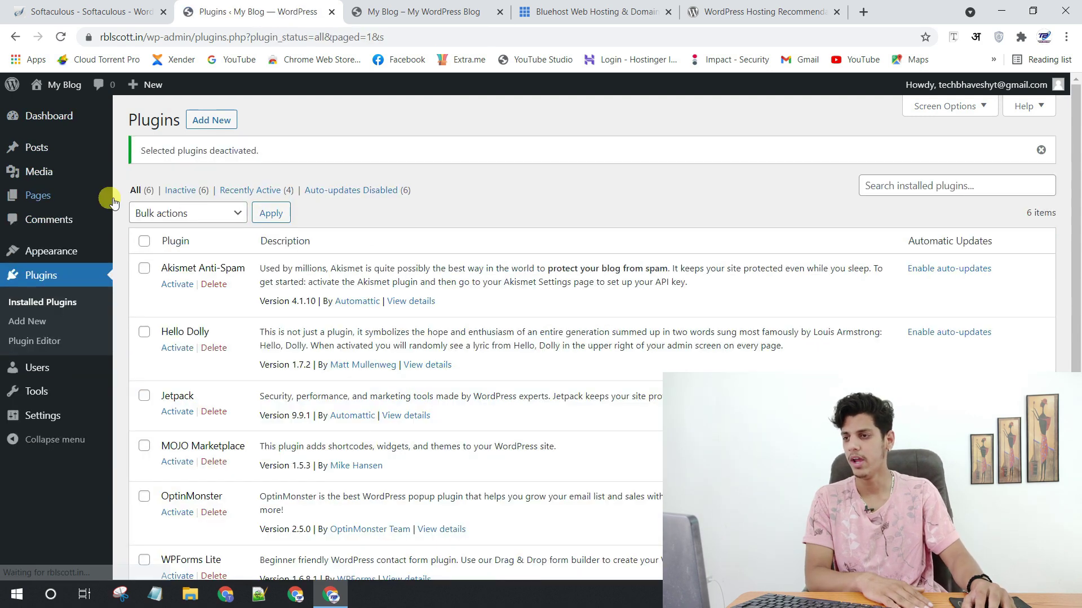
Delete all six deactivated plugins and their data in one bulk operation, and confirm the deletion.
{"action": "left_click", "coordinate": [146, 241]}
{"action": "left_click", "coordinate": [179, 220]}
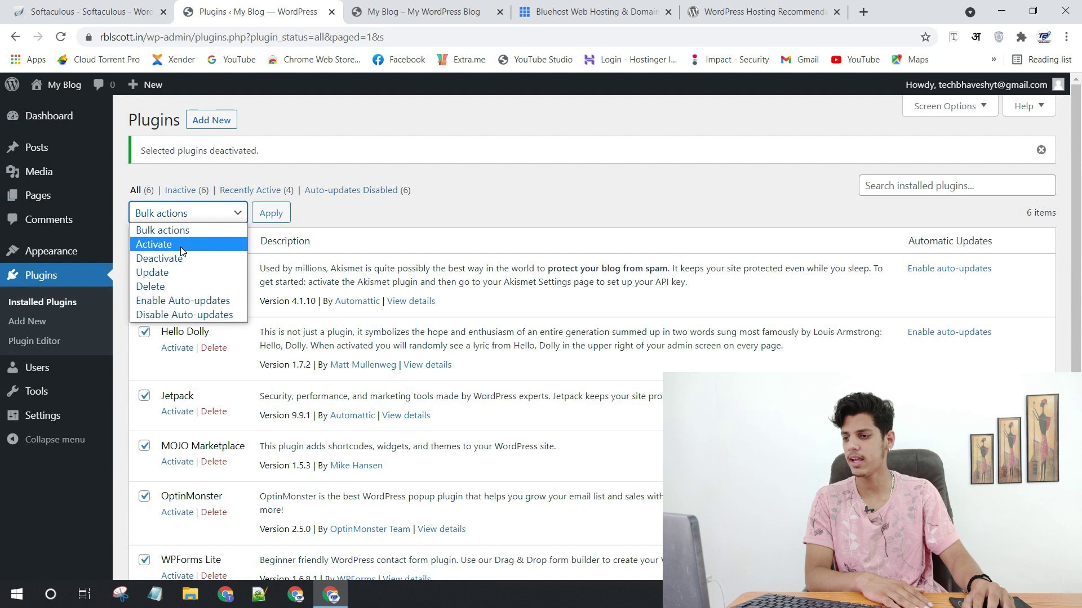
{"action": "left_click", "coordinate": [169, 290]}
{"action": "left_click", "coordinate": [271, 214]}
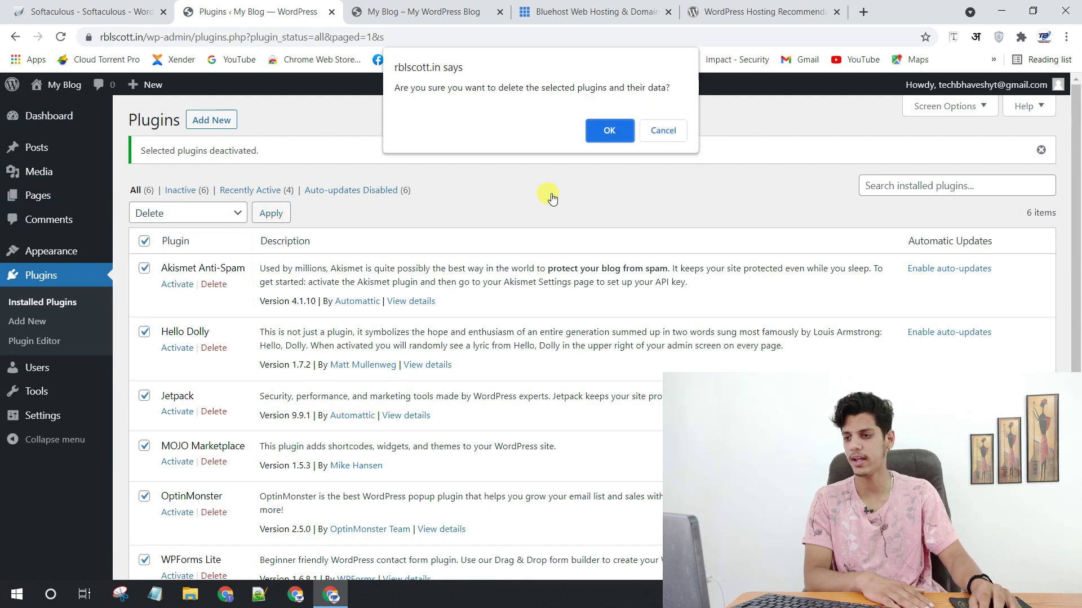
{"action": "left_click", "coordinate": [601, 136]}
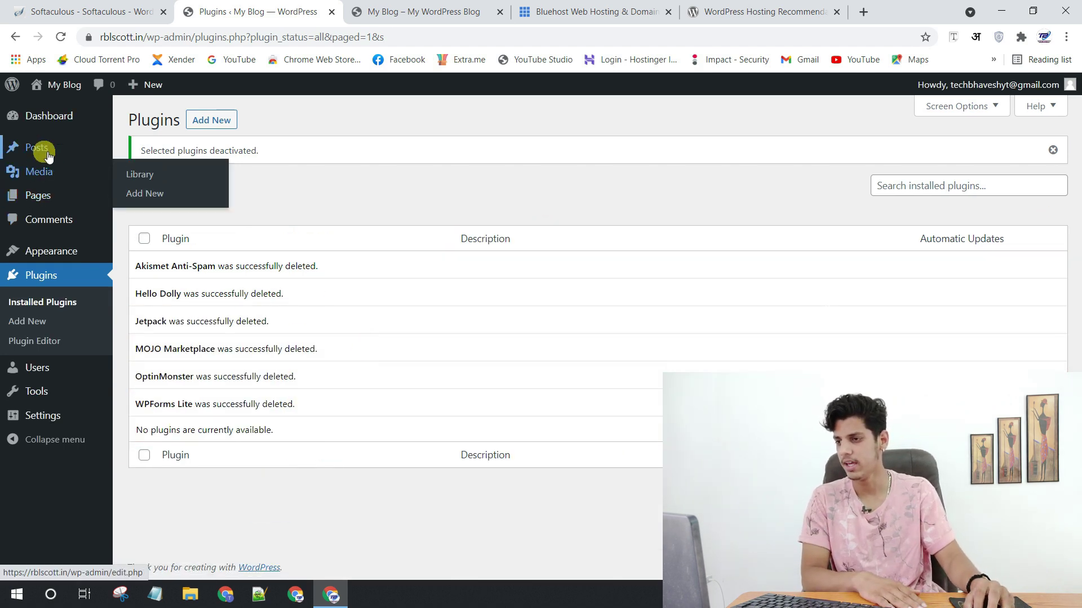
Open the list of posts and move the default "Hello world!" post to the trash.
{"action": "left_click", "coordinate": [48, 157]}
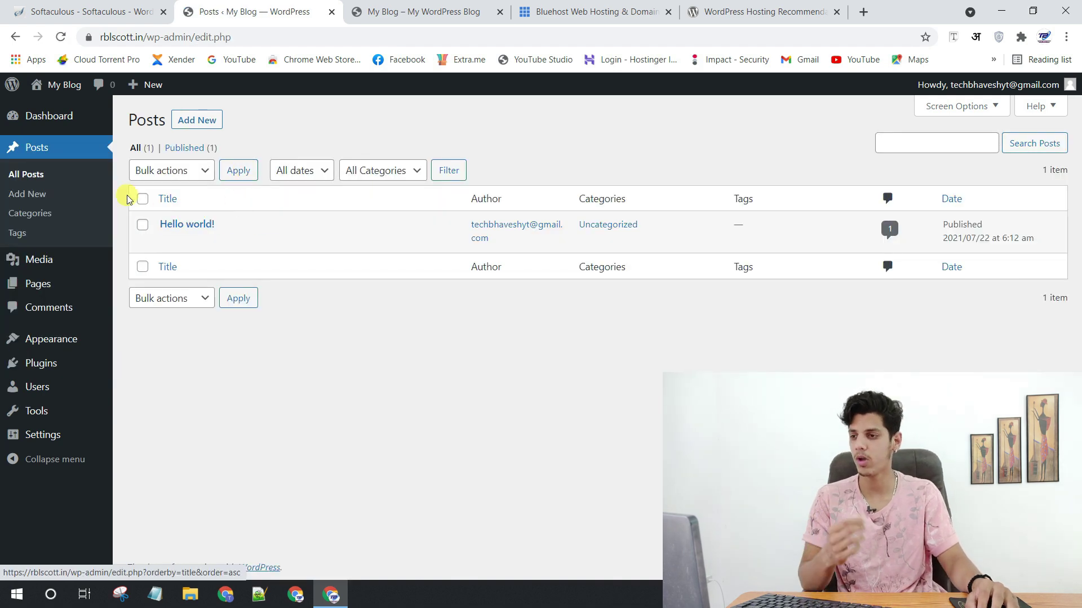
{"action": "left_click", "coordinate": [142, 198]}
{"action": "left_click", "coordinate": [158, 171]}
{"action": "left_click", "coordinate": [154, 215]}
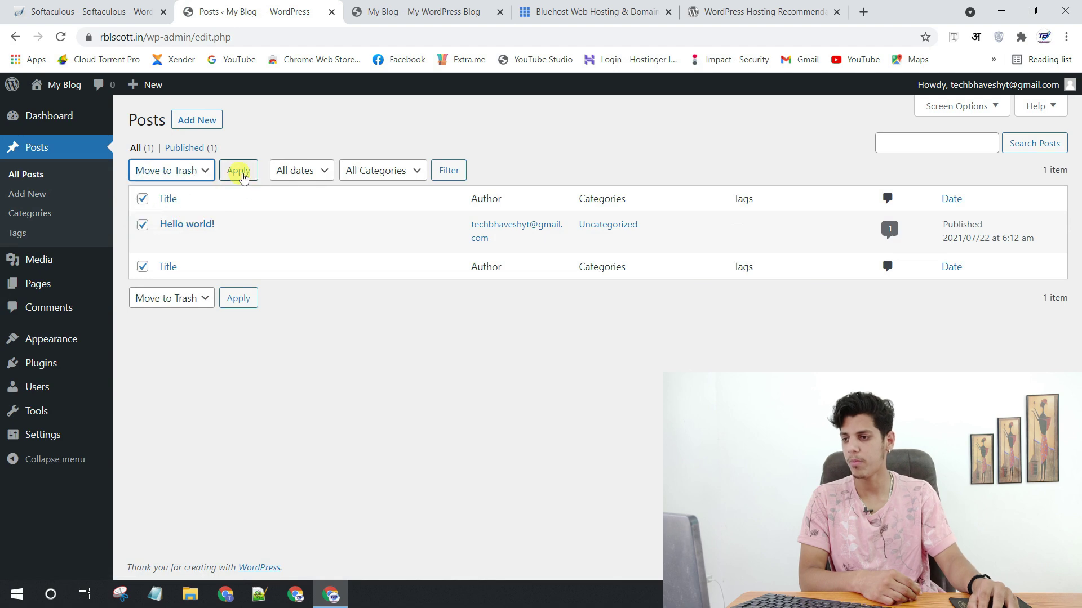
{"action": "left_click", "coordinate": [231, 179]}
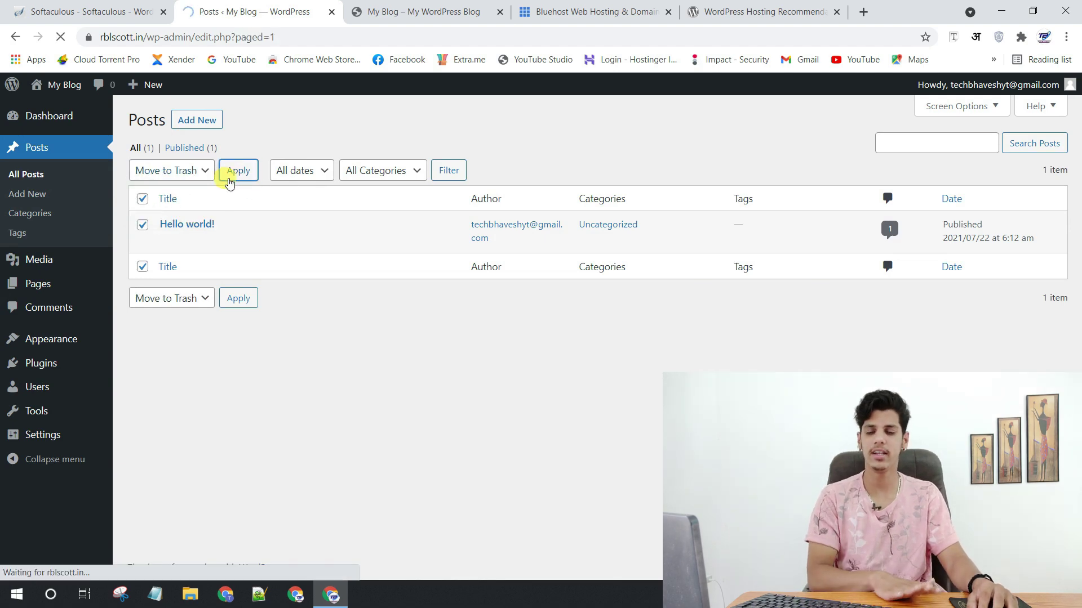
Open the site's general settings and select the current site title text.
{"action": "mouse_move", "coordinate": [87, 421]}
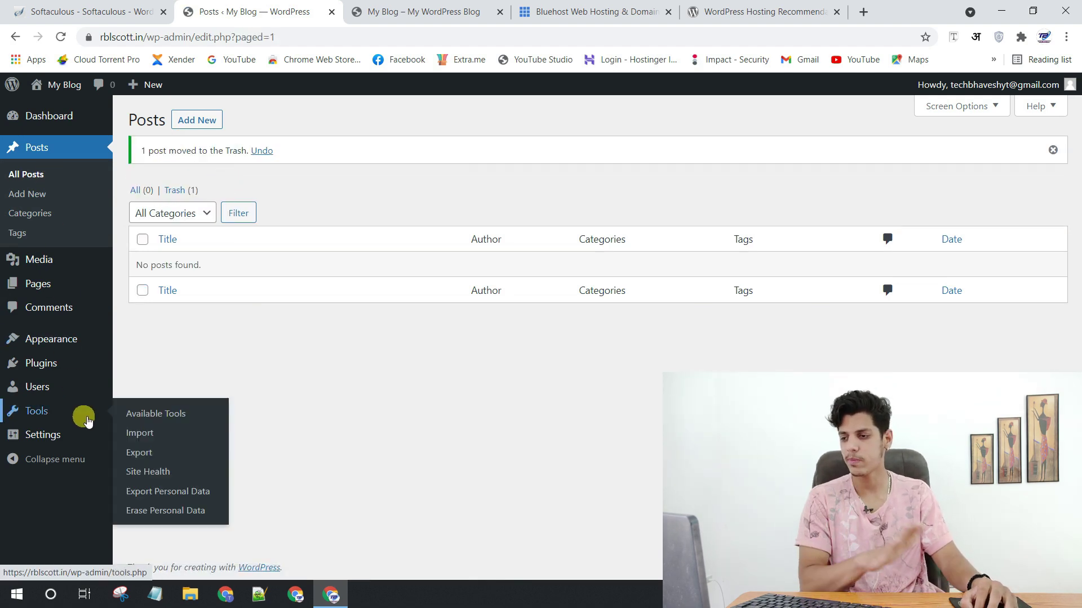
{"action": "left_click", "coordinate": [73, 437]}
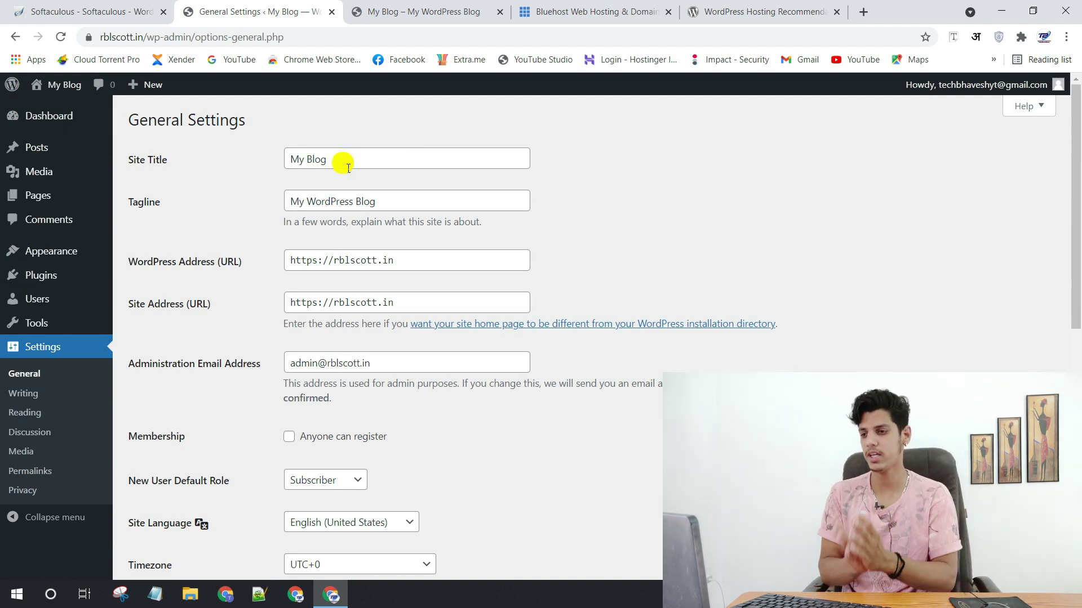
{"action": "left_click_drag", "start_coordinate": [346, 164], "coordinate": [298, 165]}
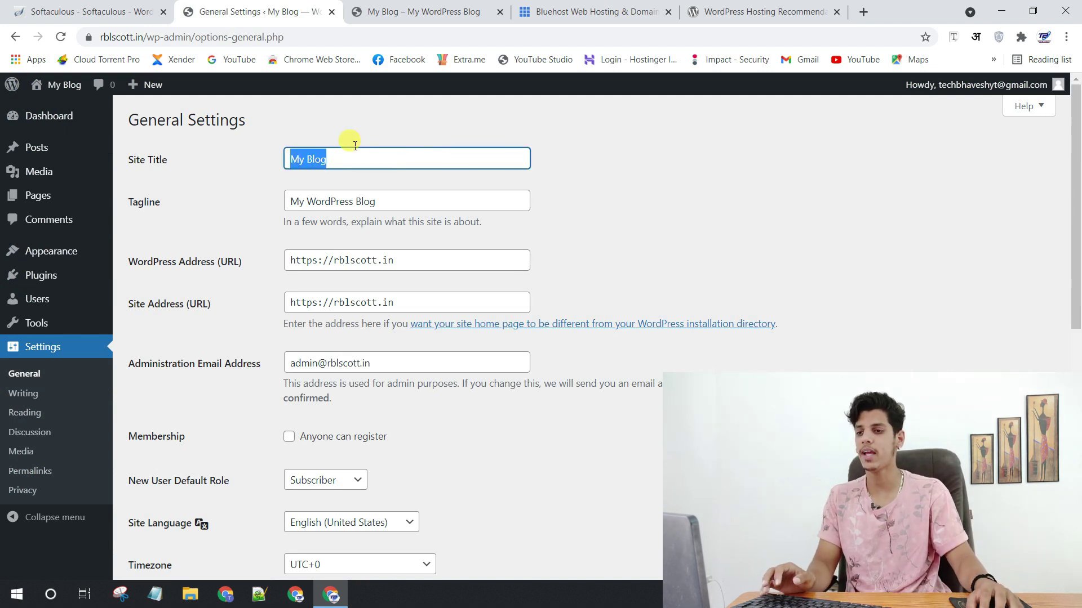
Search Google for techbhaveshyt.in in a new browser tab and examine the site title and tagline in the first result.
{"action": "left_click", "coordinate": [864, 12]}
{"action": "type", "text": "techbhaves"}
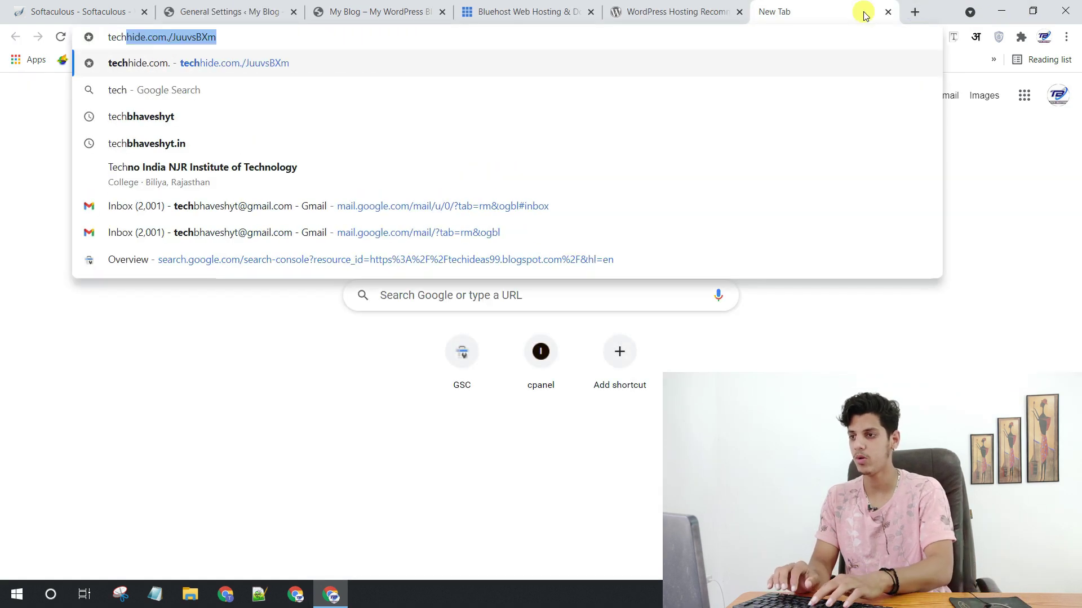
{"action": "key", "text": "Return"}
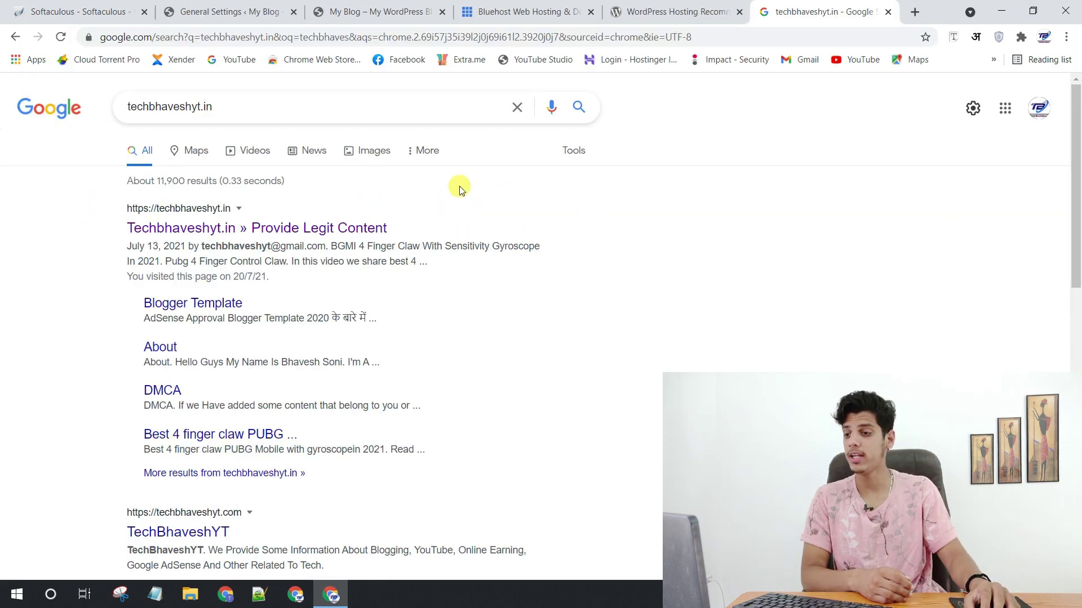
{"action": "left_click", "coordinate": [129, 225]}
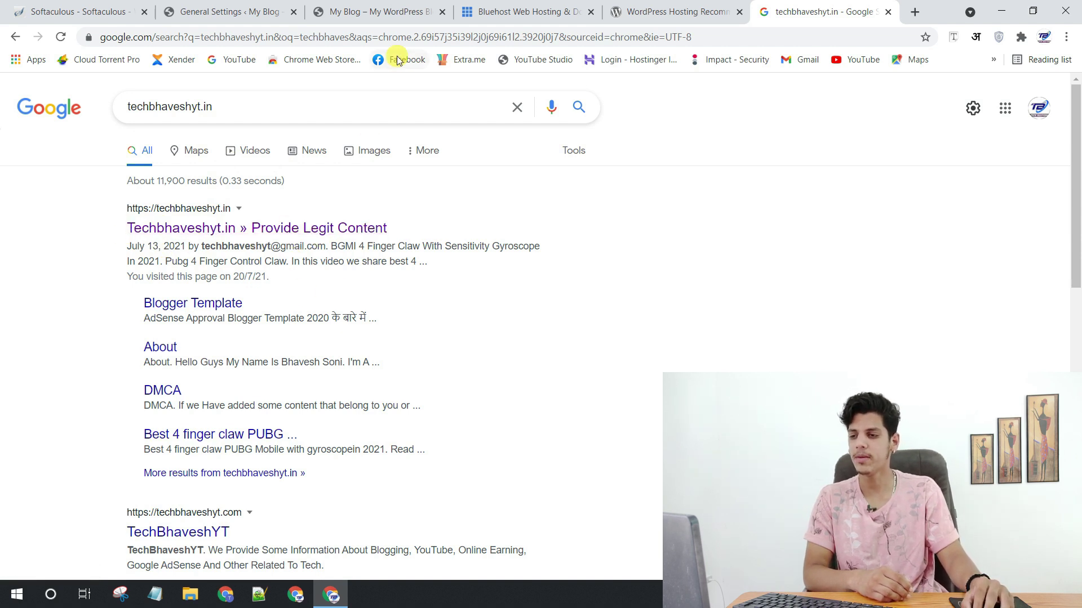
Return to the general settings, fill in the site title RBL Scott and the tagline Provide Gaming Content, and review the remaining options.
{"action": "key", "text": "ctrl+2"}
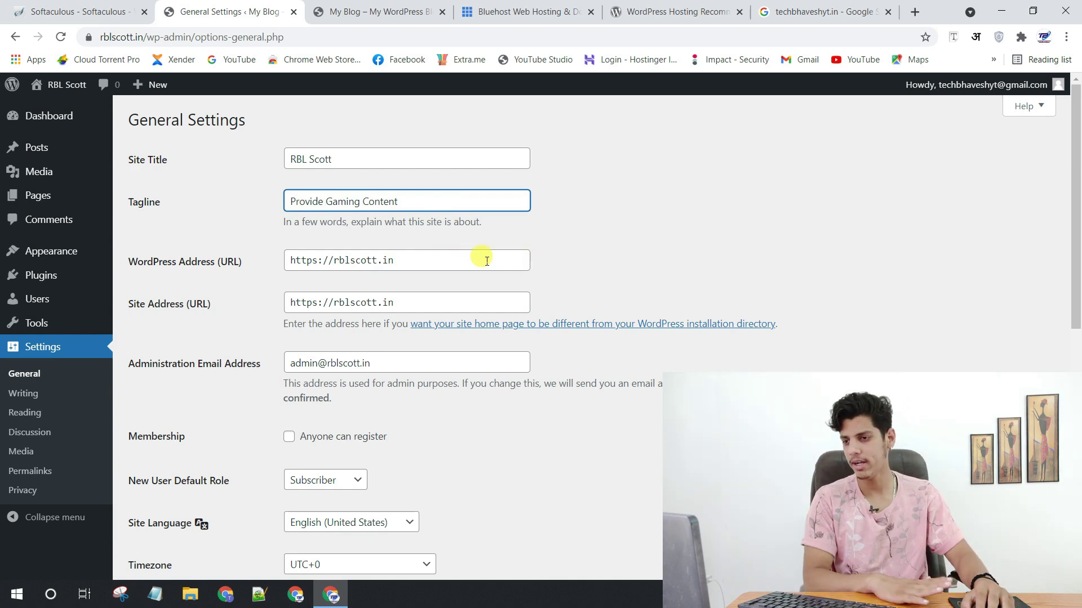
{"action": "scroll", "coordinate": [487, 261], "scroll_direction": "down", "scroll_amount": 8}
{"action": "scroll", "coordinate": [544, 251], "scroll_direction": "down", "scroll_amount": 2}
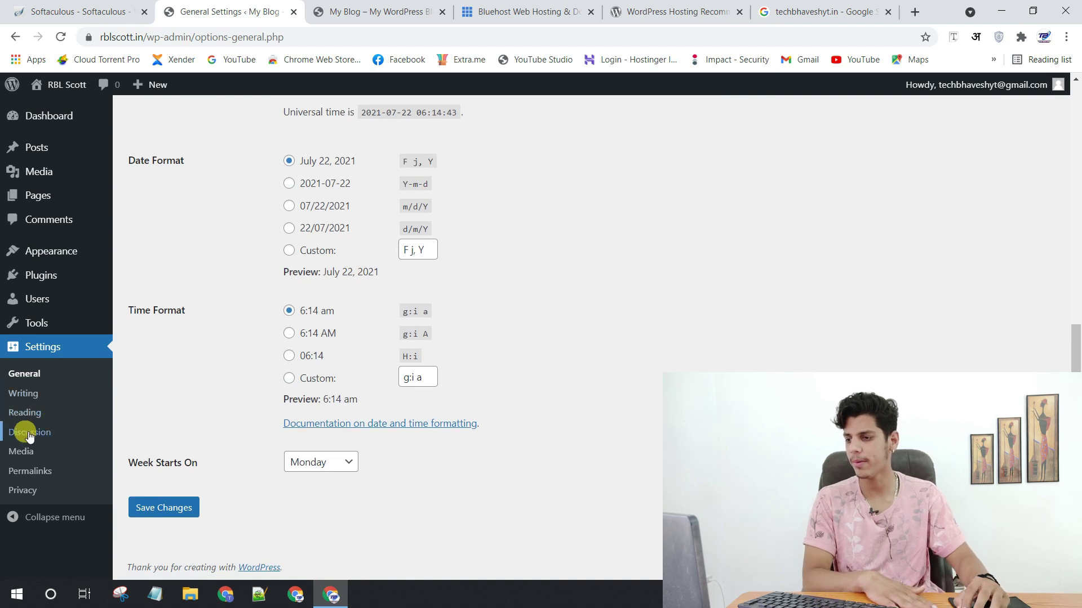
Set the site's permalink structure to Post name and save the permalink settings.
{"action": "left_click", "coordinate": [39, 476]}
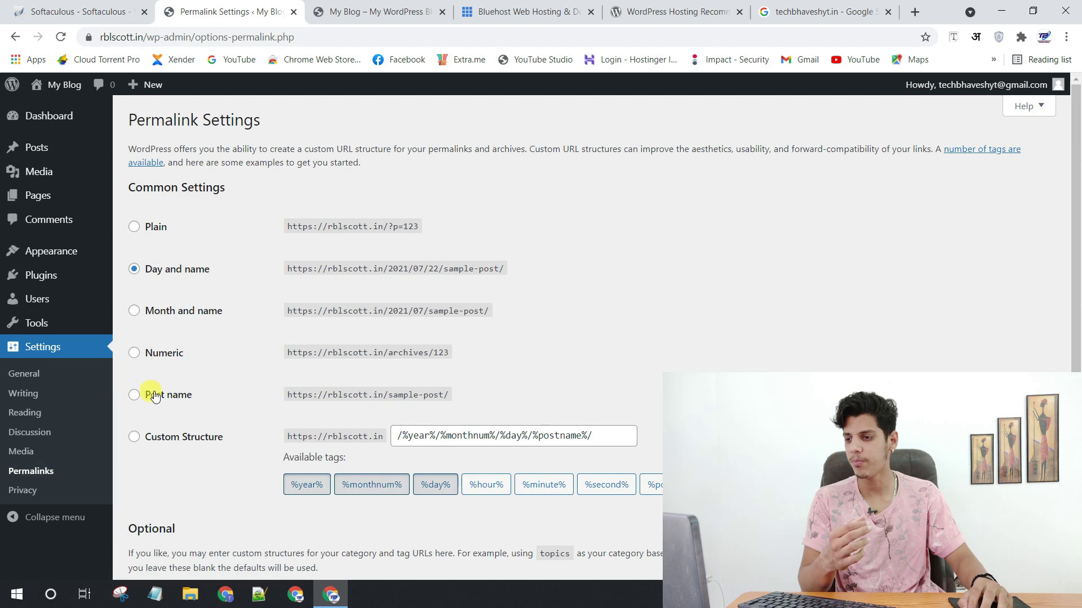
{"action": "left_click", "coordinate": [155, 396]}
{"action": "scroll", "coordinate": [312, 344], "scroll_direction": "down", "scroll_amount": 5}
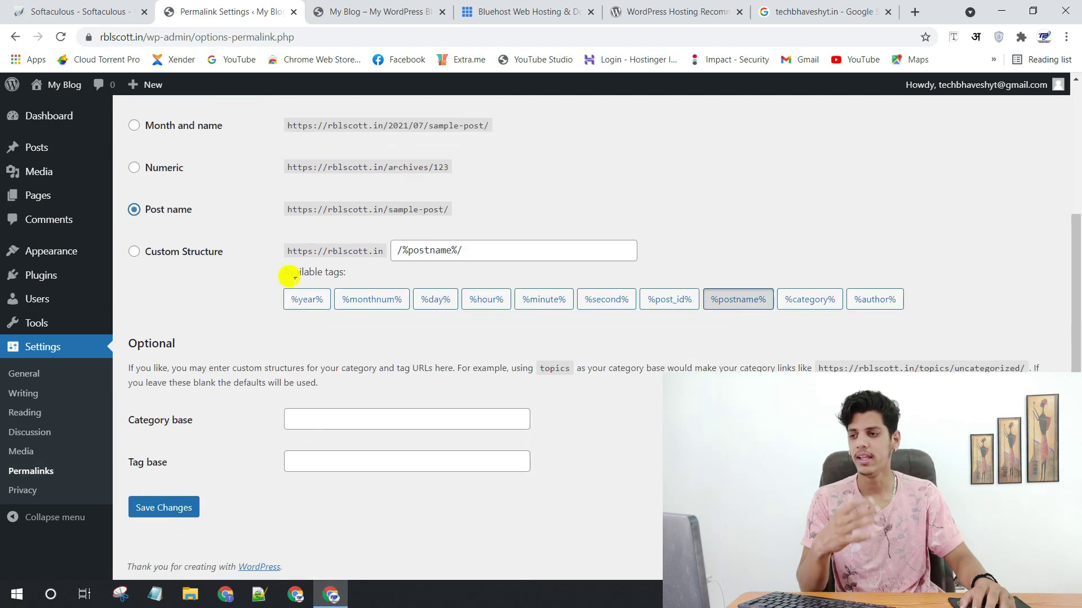
{"action": "left_click_drag", "start_coordinate": [485, 251], "coordinate": [321, 254]}
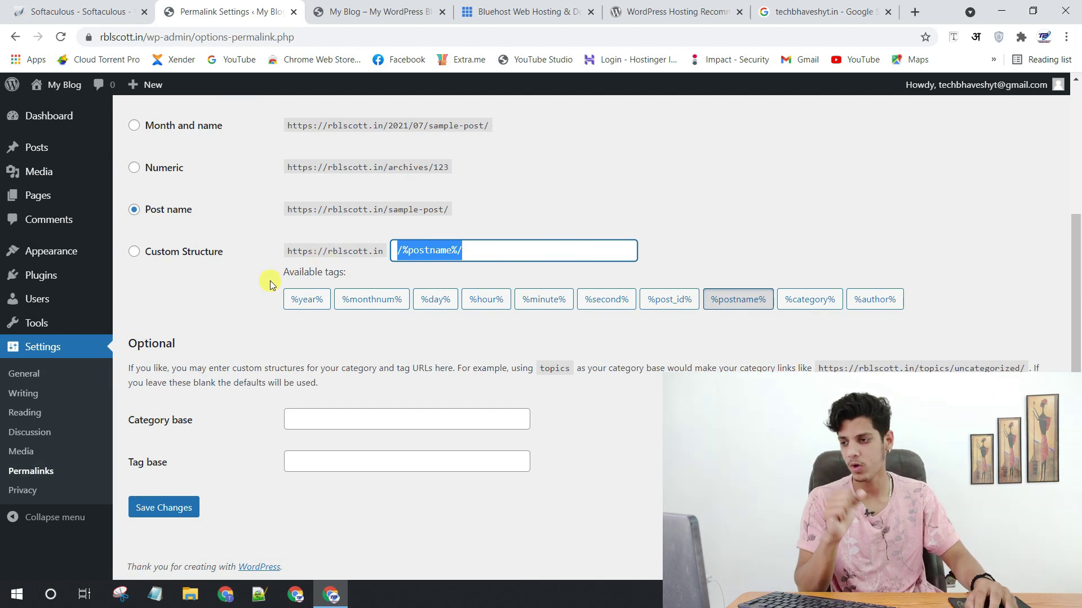
{"action": "left_click", "coordinate": [185, 507]}
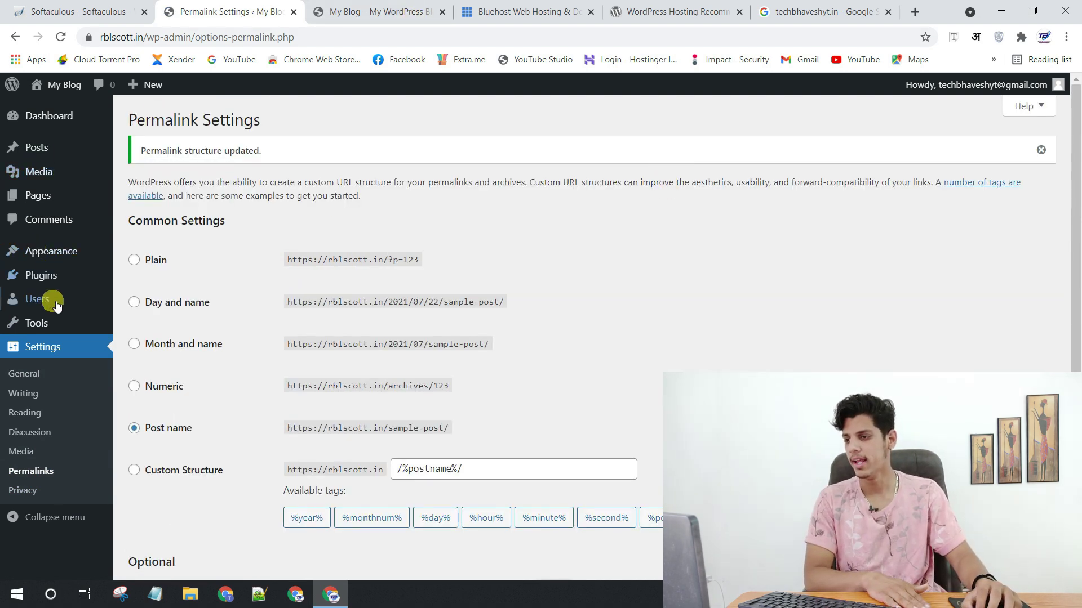
Open the installed themes page, viewing the rblscott.in homepage in its own browser tab while it loads.
{"action": "left_click", "coordinate": [138, 250]}
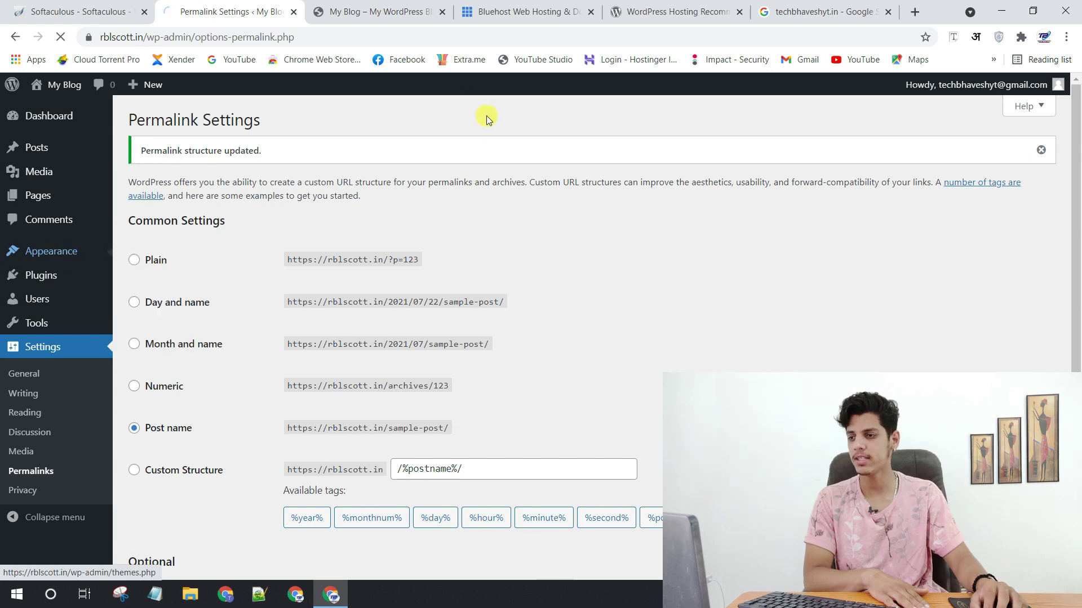
{"action": "left_click", "coordinate": [367, 6]}
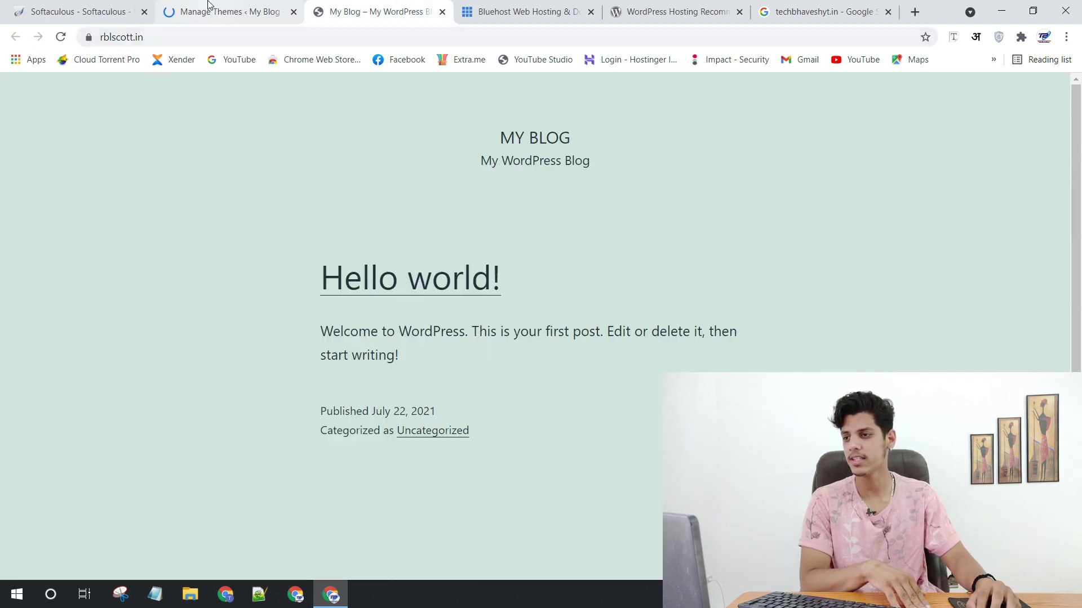
{"action": "left_click", "coordinate": [211, 11]}
Delete the Twenty Nineteen and Twenty Twenty themes from the site, confirming each deletion.
{"action": "mouse_move", "coordinate": [932, 304]}
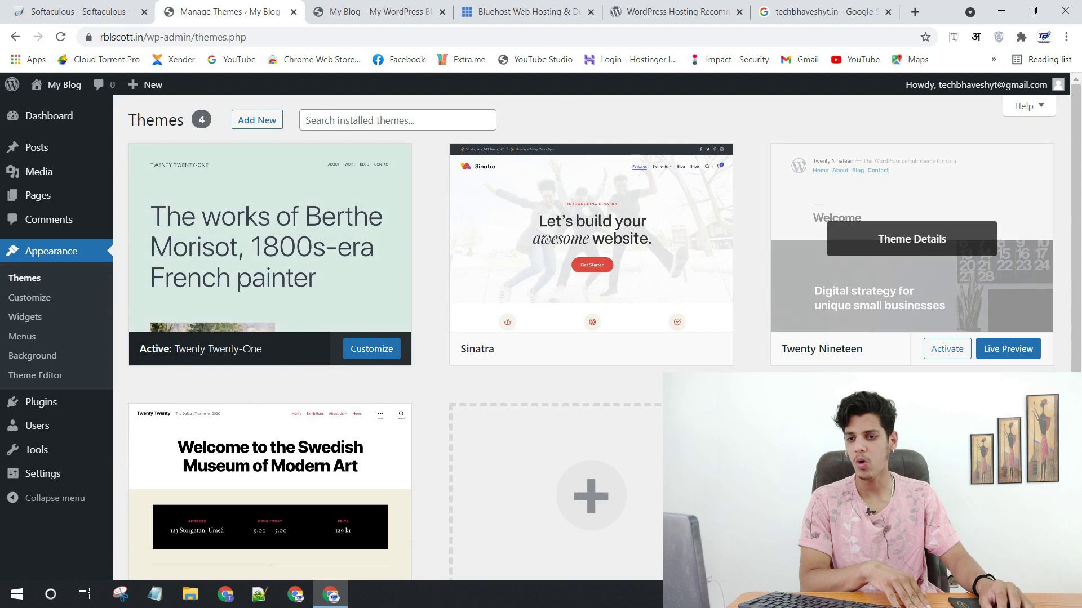
{"action": "left_click", "coordinate": [1016, 207]}
{"action": "left_click", "coordinate": [1031, 548]}
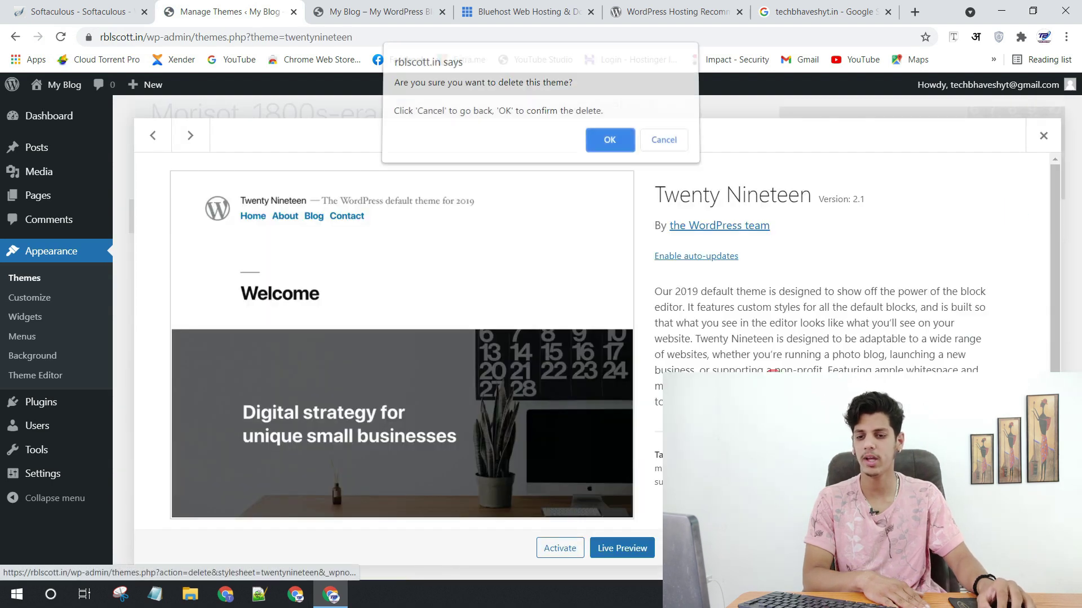
{"action": "left_click", "coordinate": [661, 140]}
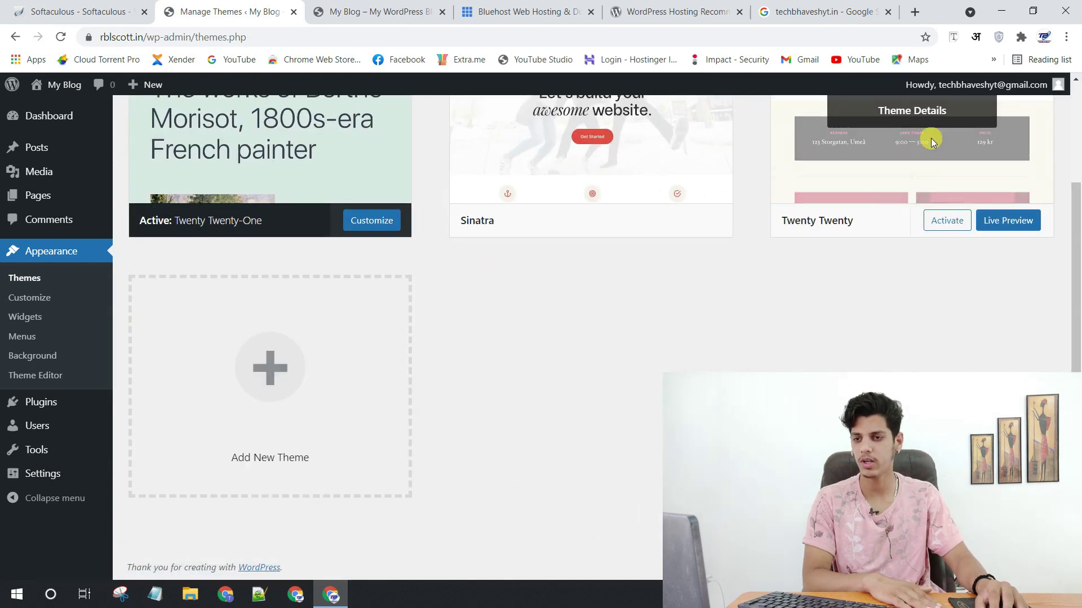
{"action": "left_click", "coordinate": [929, 139]}
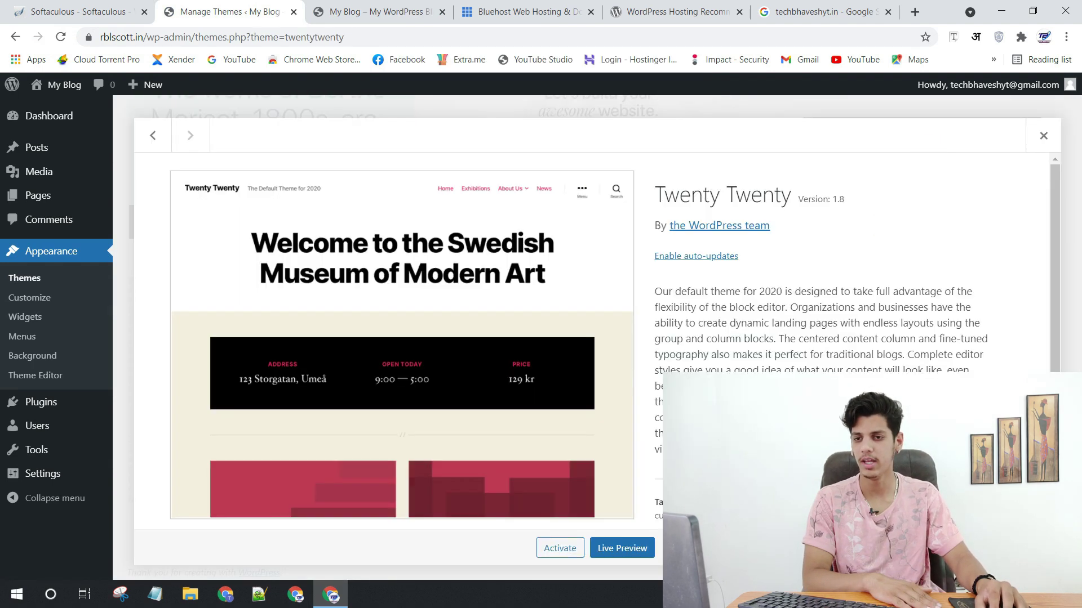
{"action": "left_click", "coordinate": [1031, 549]}
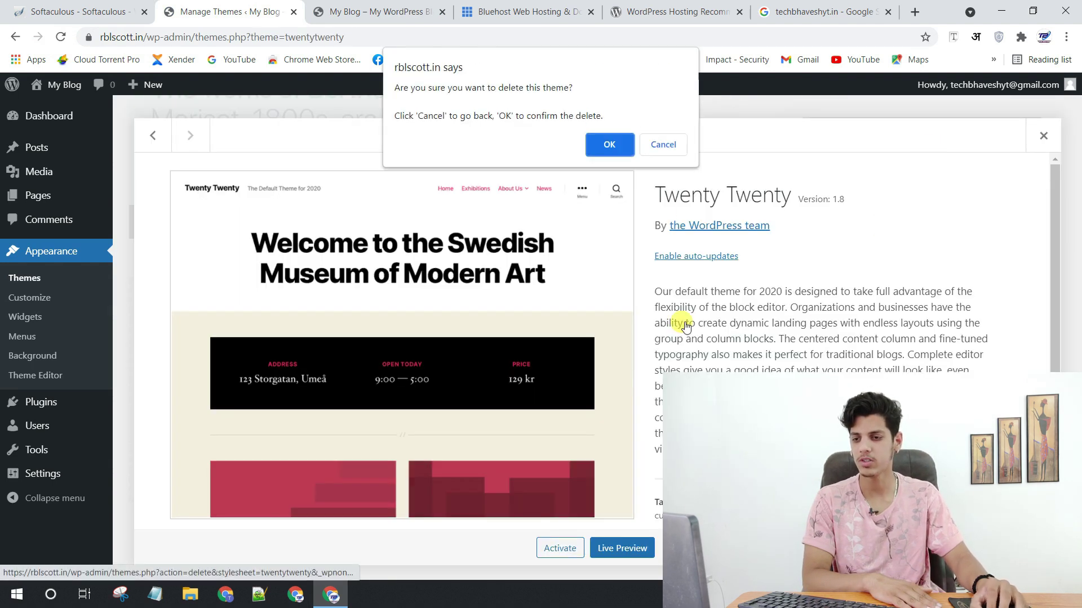
{"action": "left_click", "coordinate": [612, 143]}
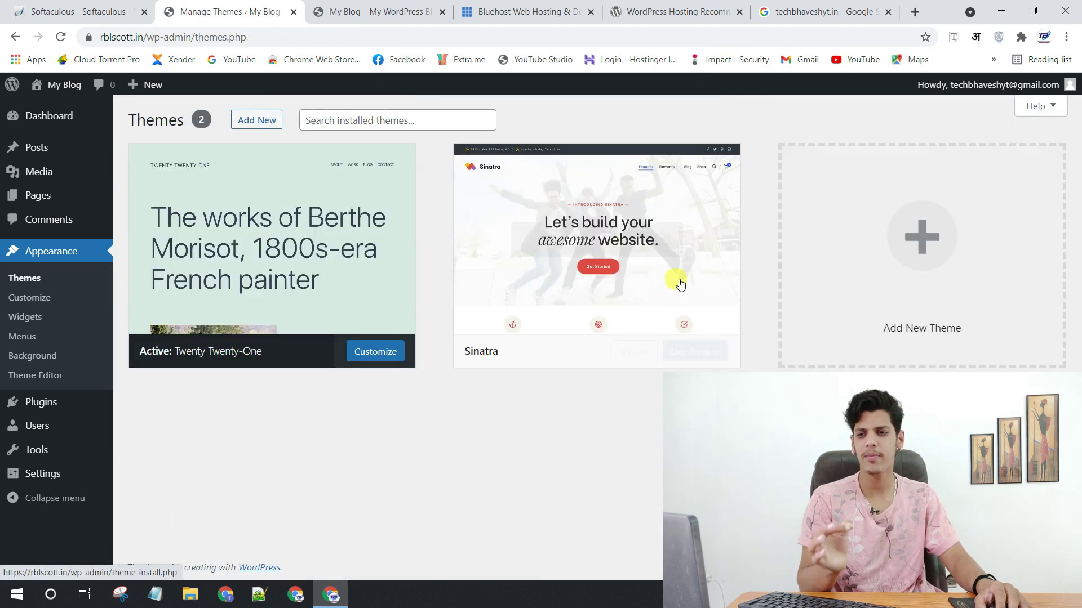
Delete the Sinatra theme from its details view, confirm the deletion and close the details.
{"action": "left_click", "coordinate": [663, 283]}
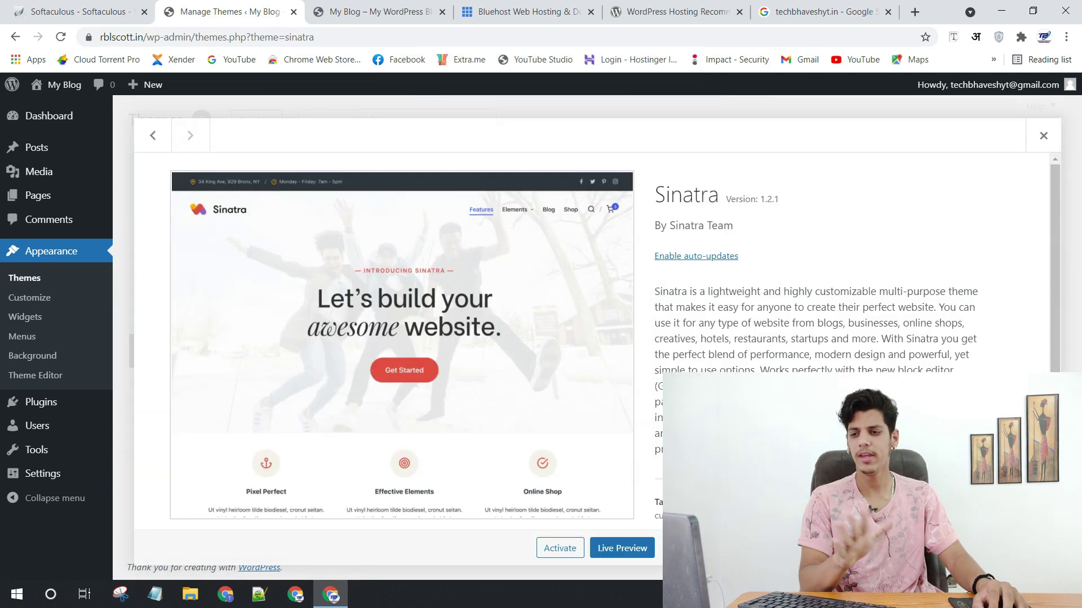
{"action": "left_click", "coordinate": [1031, 548]}
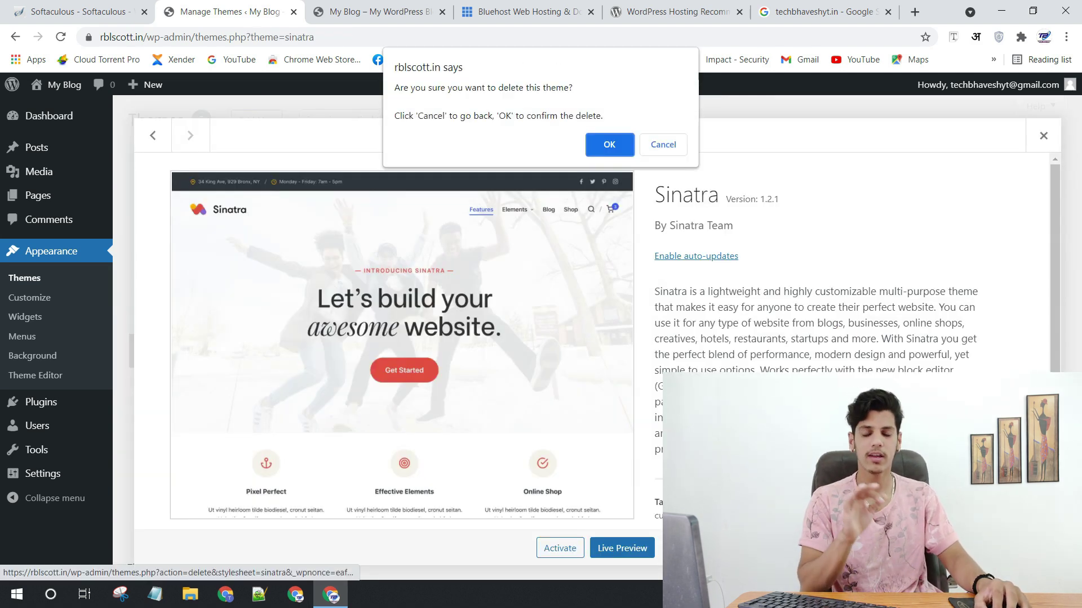
{"action": "left_click", "coordinate": [589, 141]}
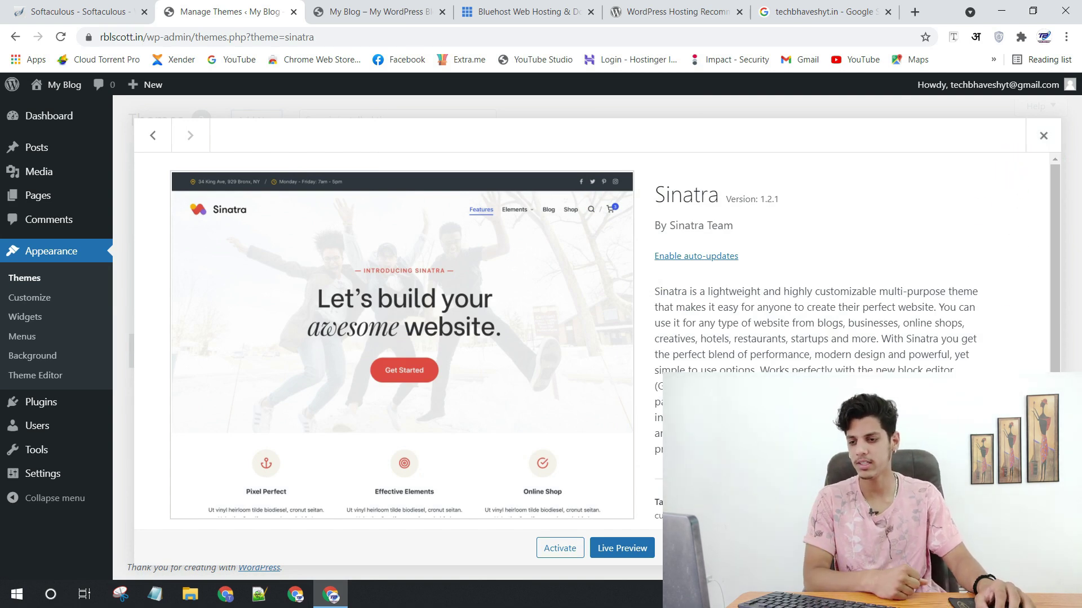
{"action": "key", "text": "Escape"}
Search the WordPress theme directory for "generate" and install the GeneratePress theme.
{"action": "left_click", "coordinate": [251, 126]}
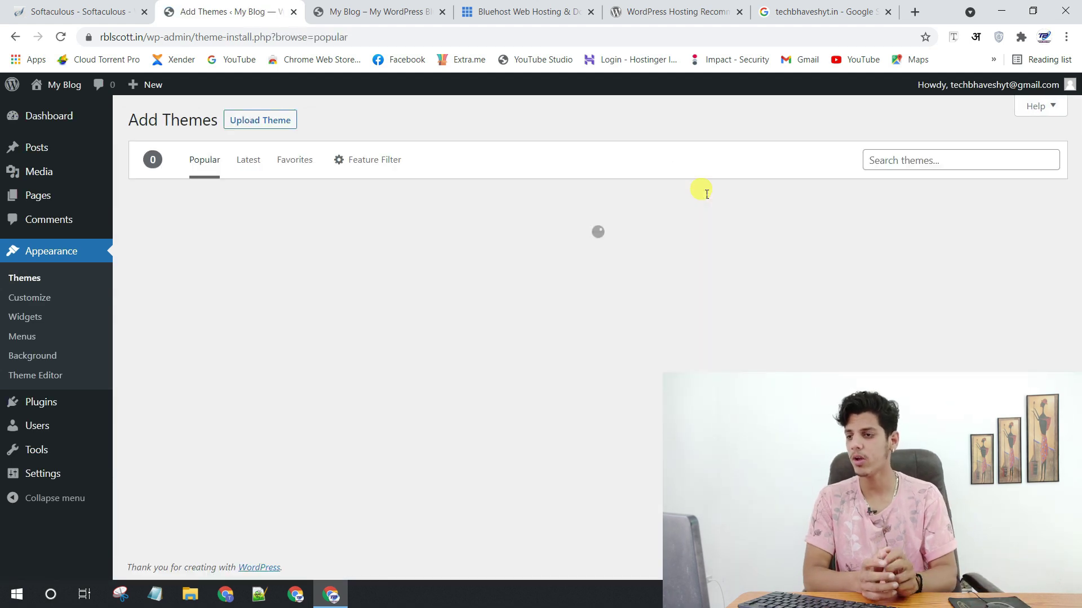
{"action": "left_click", "coordinate": [921, 161]}
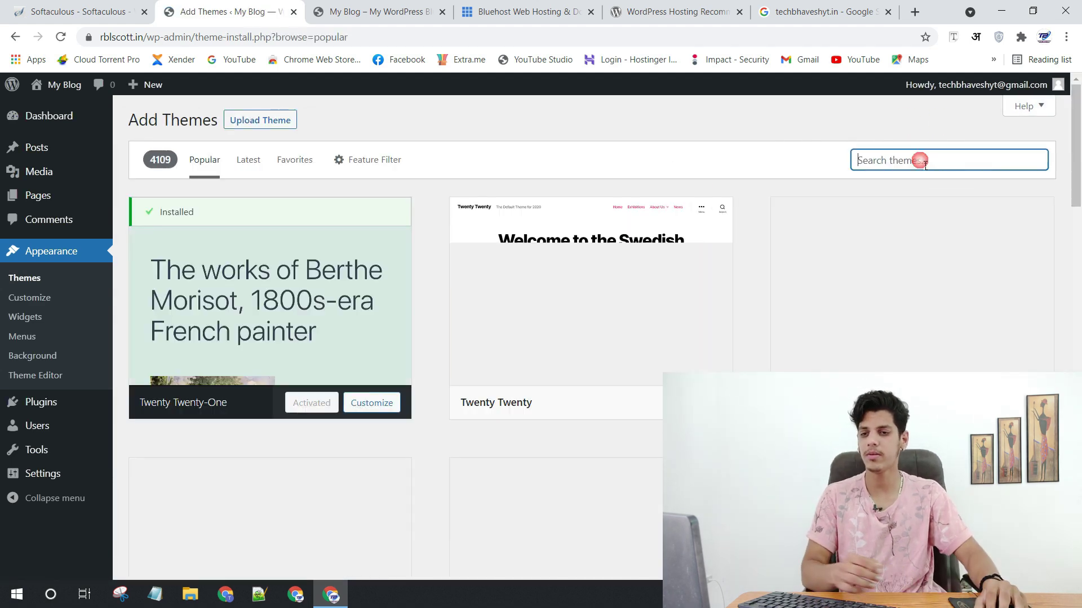
{"action": "type", "text": "generate"}
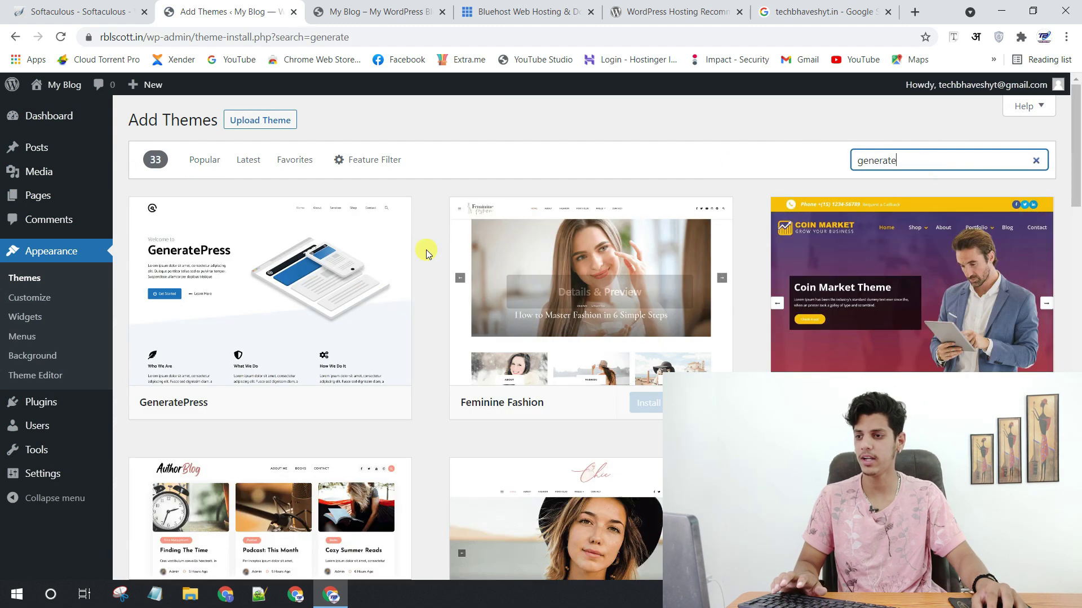
{"action": "left_click", "coordinate": [310, 403]}
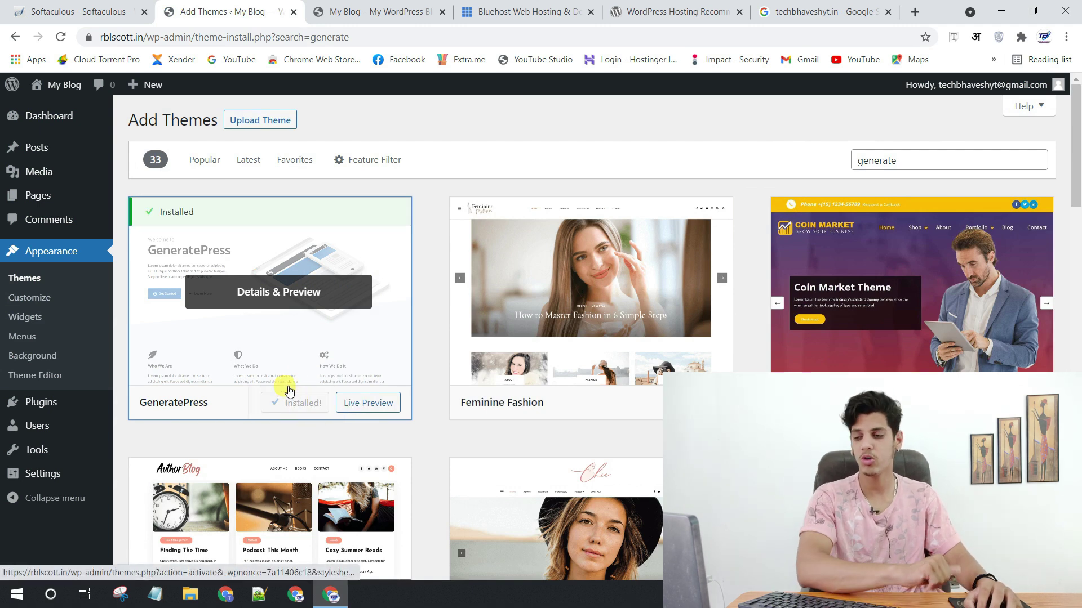
Activate the GeneratePress theme, then reload the rblscott.in homepage and look over its new appearance.
{"action": "left_click", "coordinate": [313, 406]}
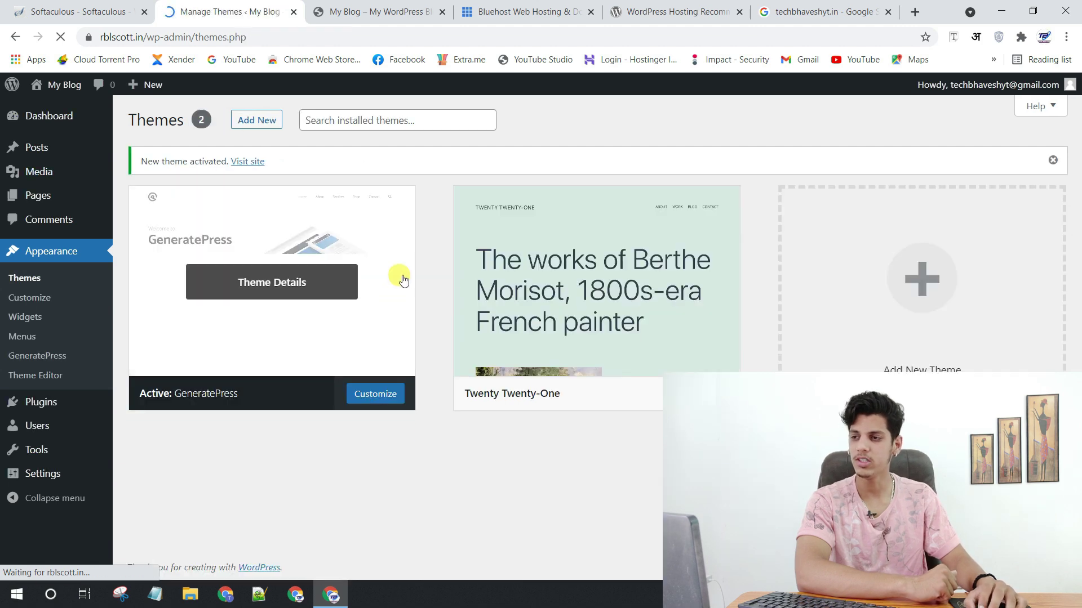
{"action": "left_click", "coordinate": [355, 12]}
{"action": "left_click", "coordinate": [62, 40]}
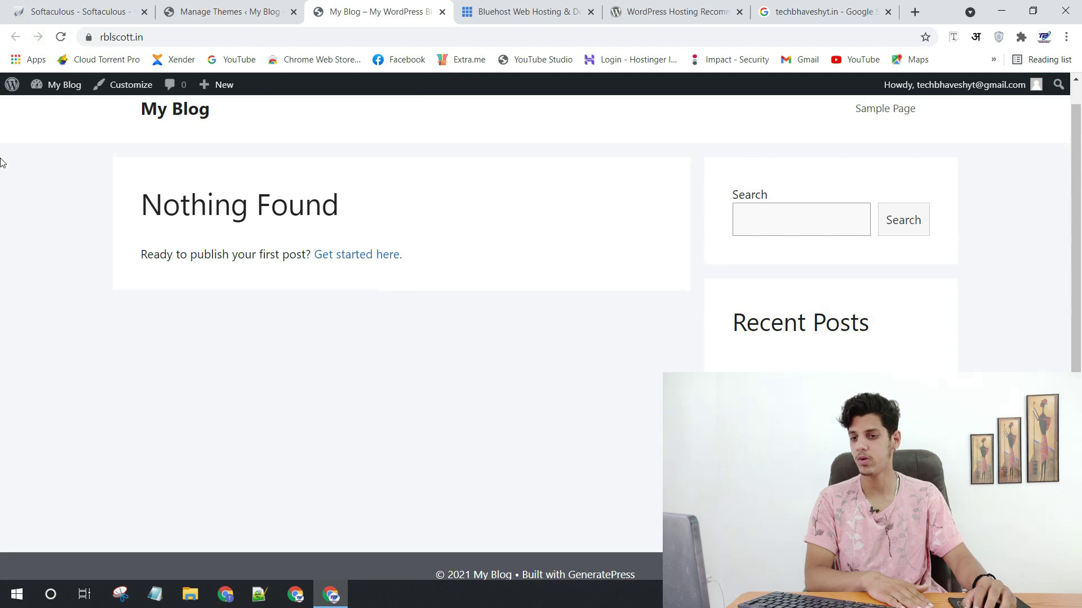
{"action": "scroll", "coordinate": [913, 335], "scroll_direction": "down", "scroll_amount": 1}
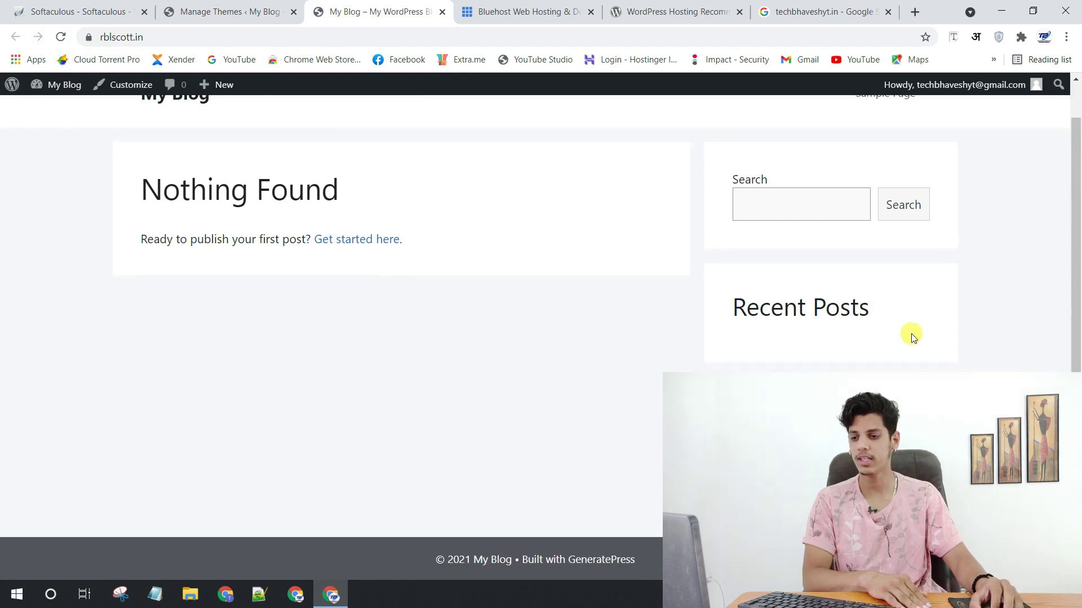
{"action": "scroll", "coordinate": [379, 160], "scroll_direction": "up", "scroll_amount": 1}
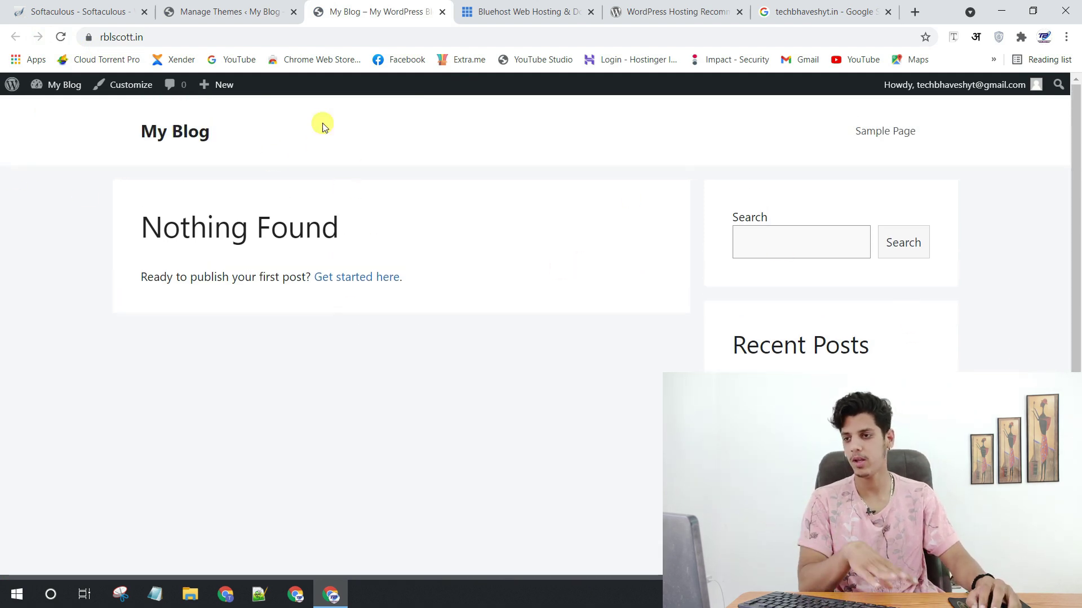
Find and install the Yoast SEO plugin by searching "seo", and Site Kit by Google by searching "google".
{"action": "left_click", "coordinate": [219, 11]}
{"action": "mouse_move", "coordinate": [74, 408]}
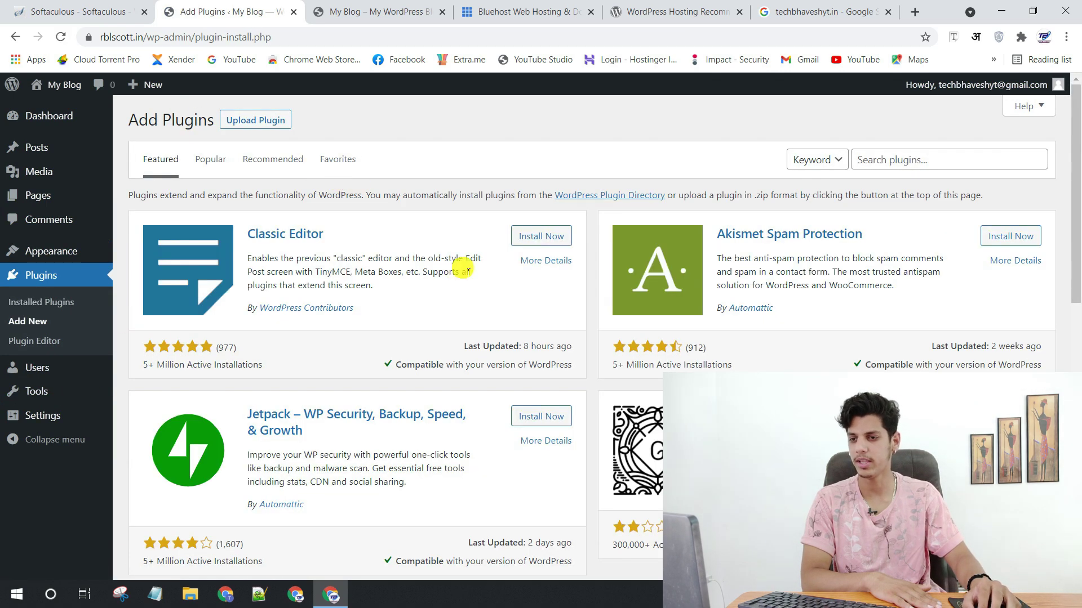
{"action": "left_click", "coordinate": [895, 161]}
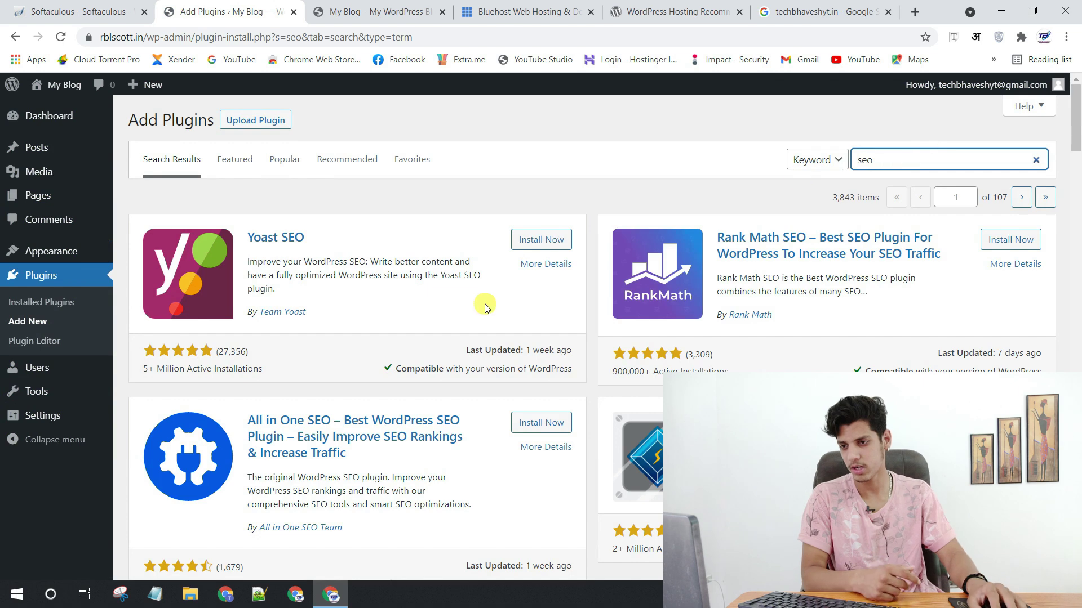
{"action": "left_click", "coordinate": [526, 239]}
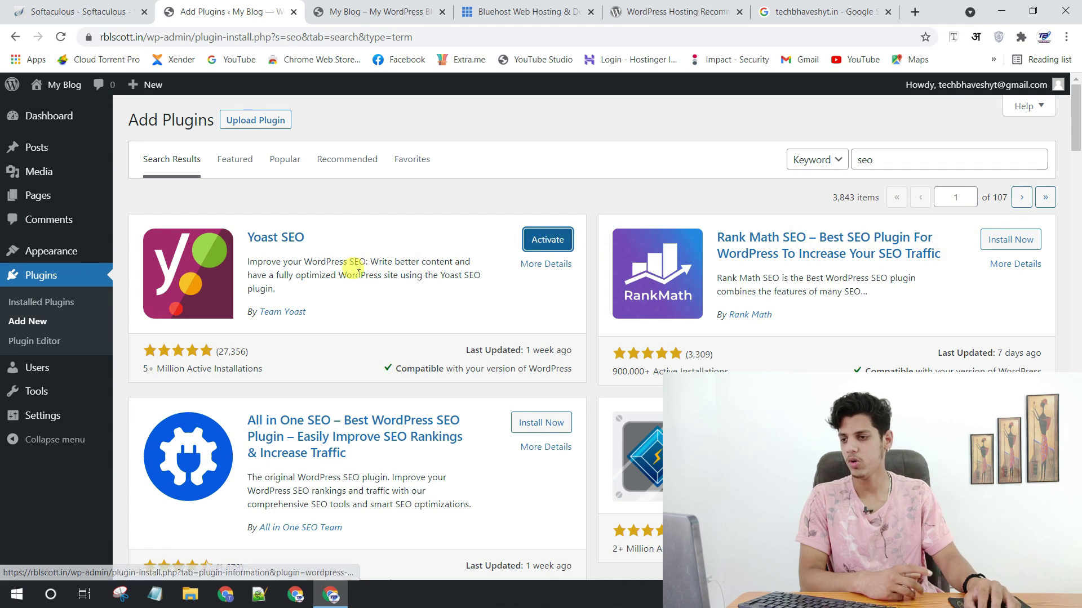
{"action": "double_click", "coordinate": [924, 162]}
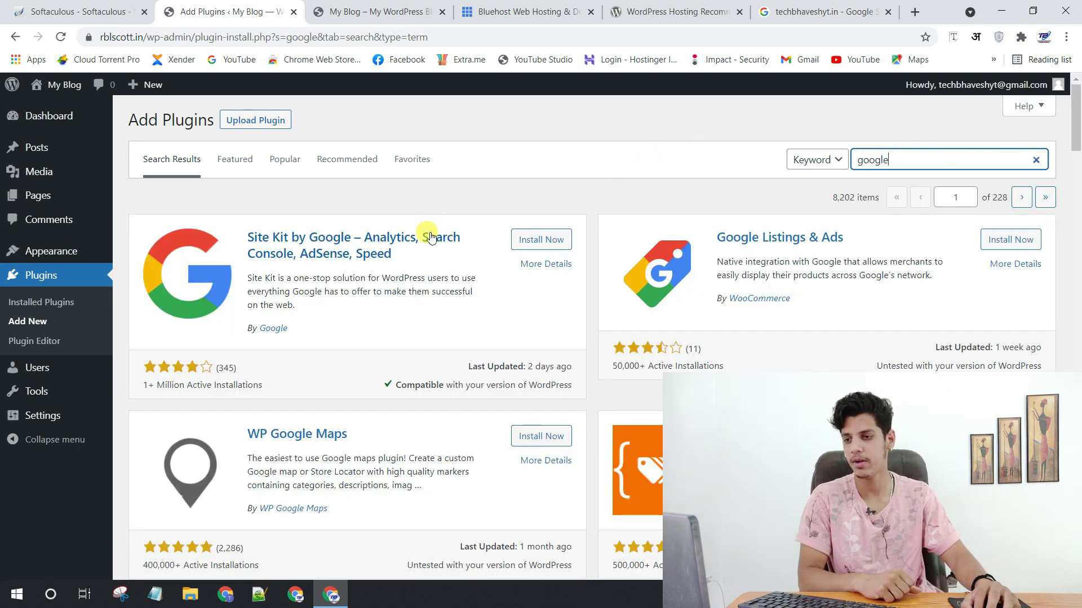
{"action": "left_click", "coordinate": [541, 240]}
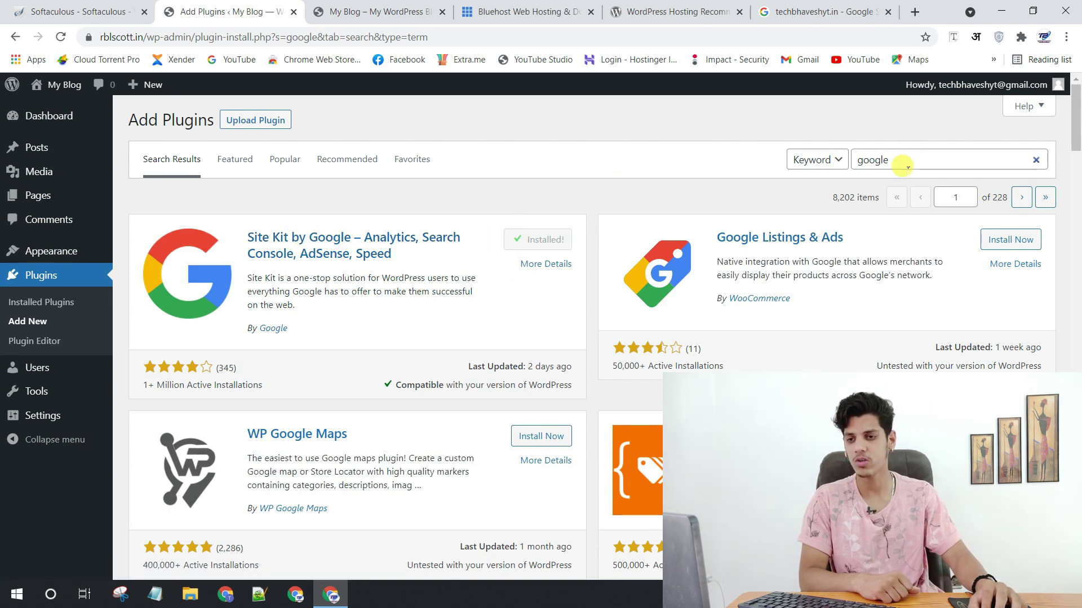
Clear the plugin search, install Contact Form 7 and open the list of installed plugins.
{"action": "double_click", "coordinate": [878, 160]}
{"action": "key", "text": "BackSpace"}
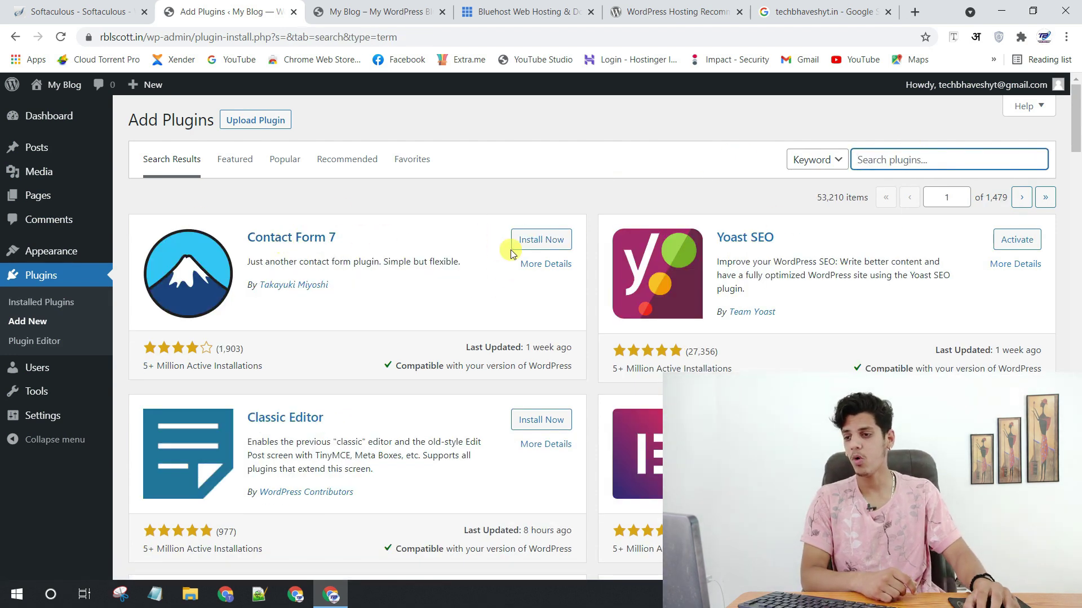
{"action": "left_click", "coordinate": [544, 240]}
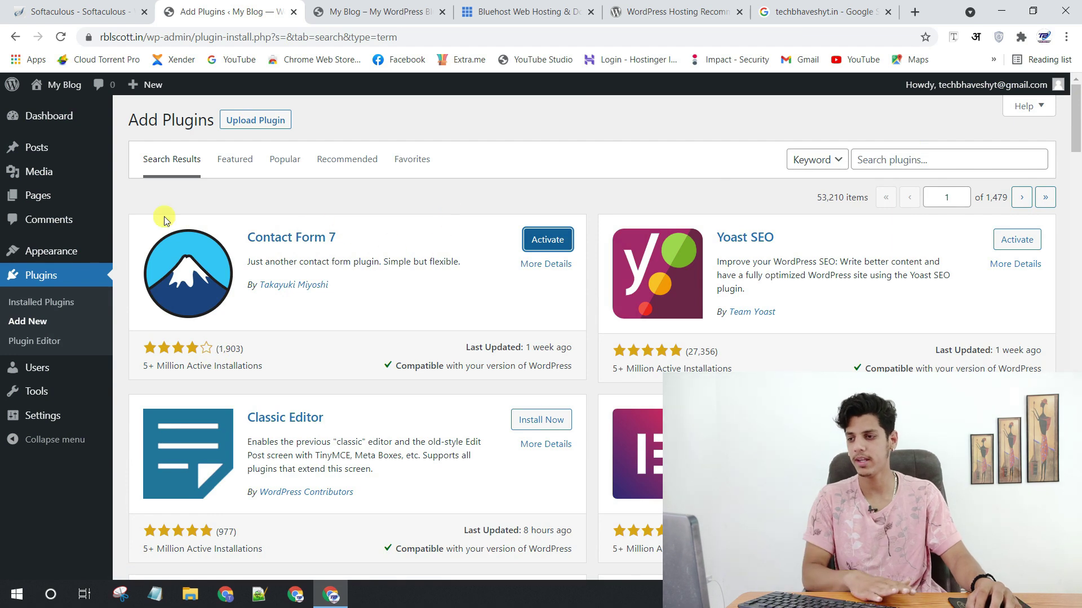
{"action": "left_click", "coordinate": [59, 311]}
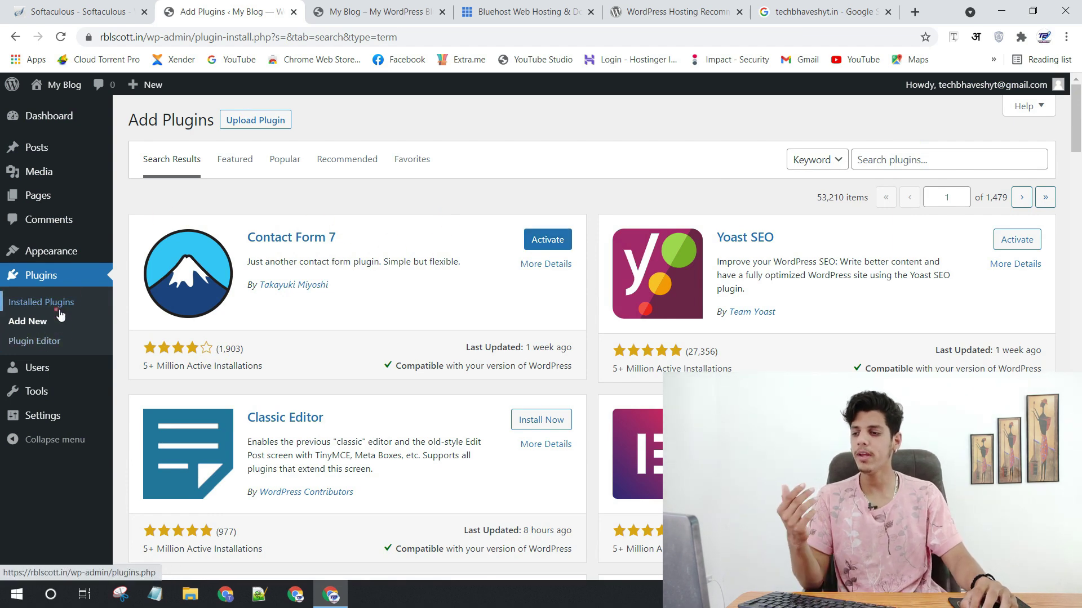
{"action": "left_click", "coordinate": [60, 311]}
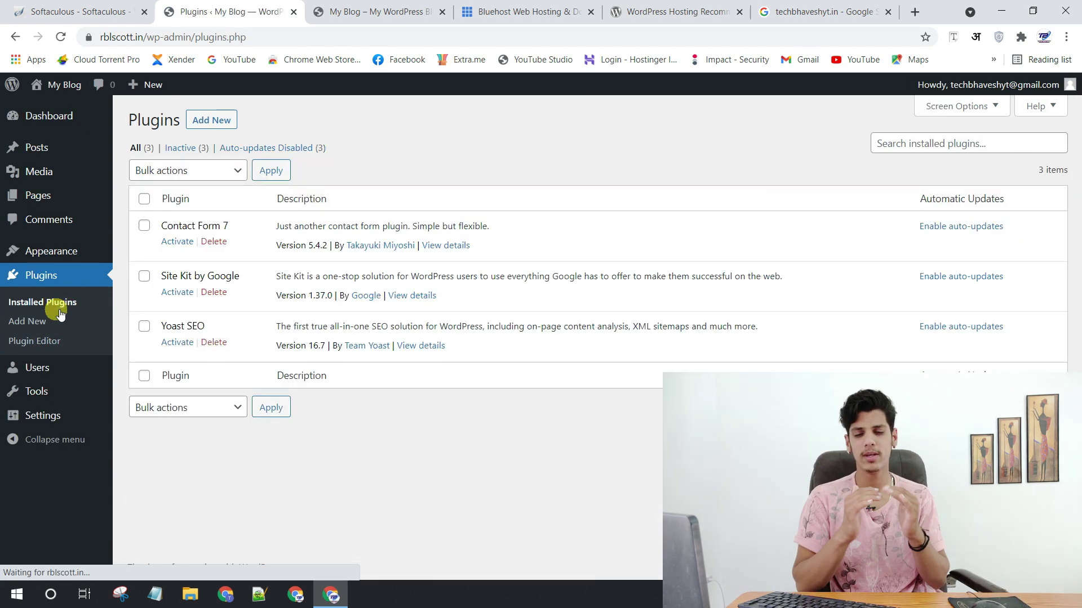
Move the default Sample Page and the Privacy Policy draft to the trash.
{"action": "left_click", "coordinate": [78, 121]}
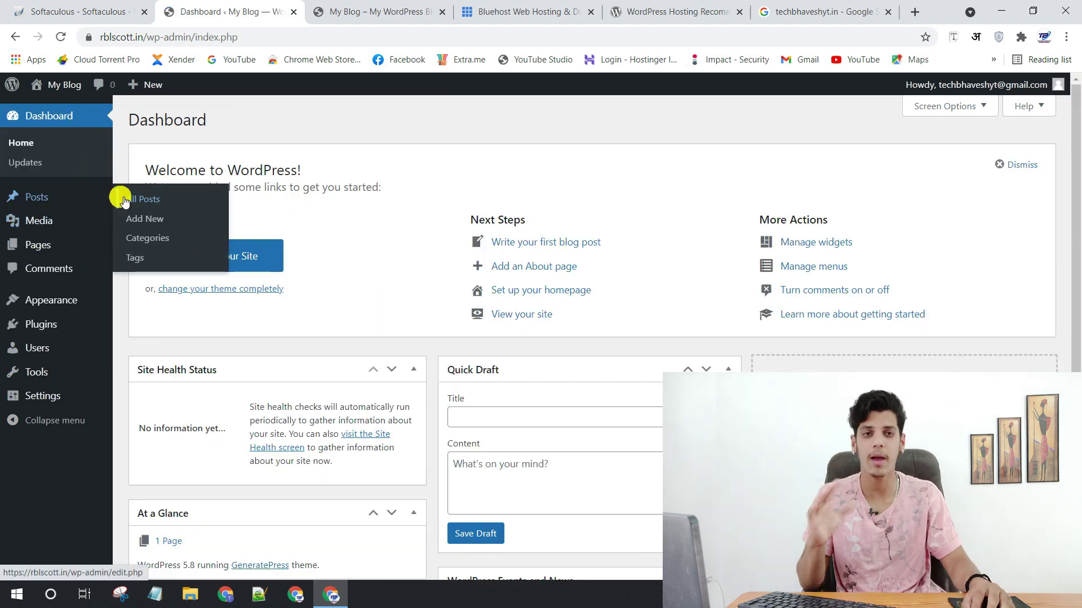
{"action": "mouse_move", "coordinate": [36, 219]}
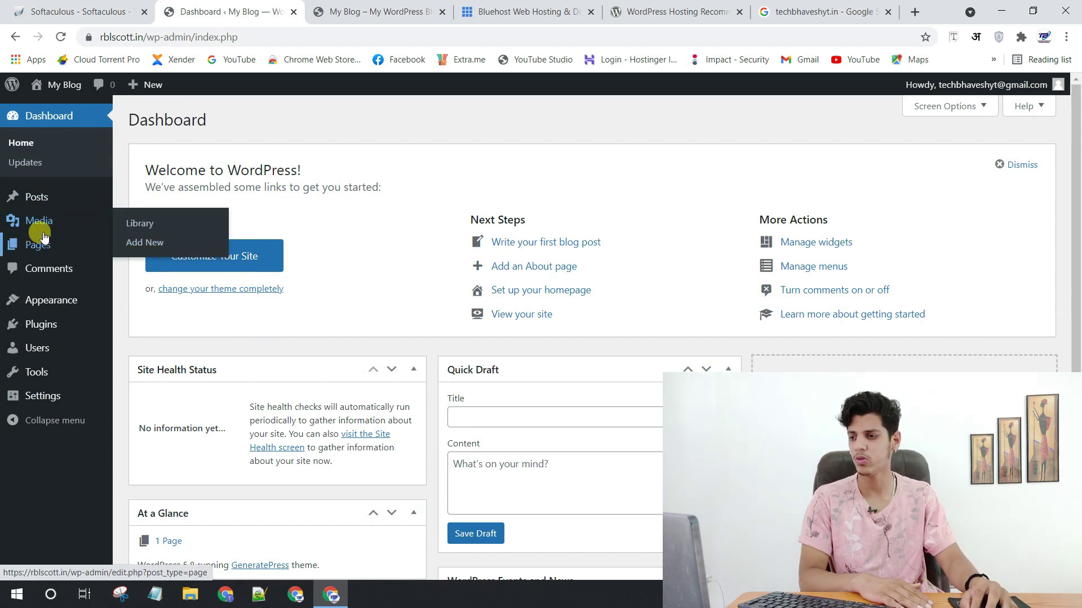
{"action": "mouse_move", "coordinate": [60, 249]}
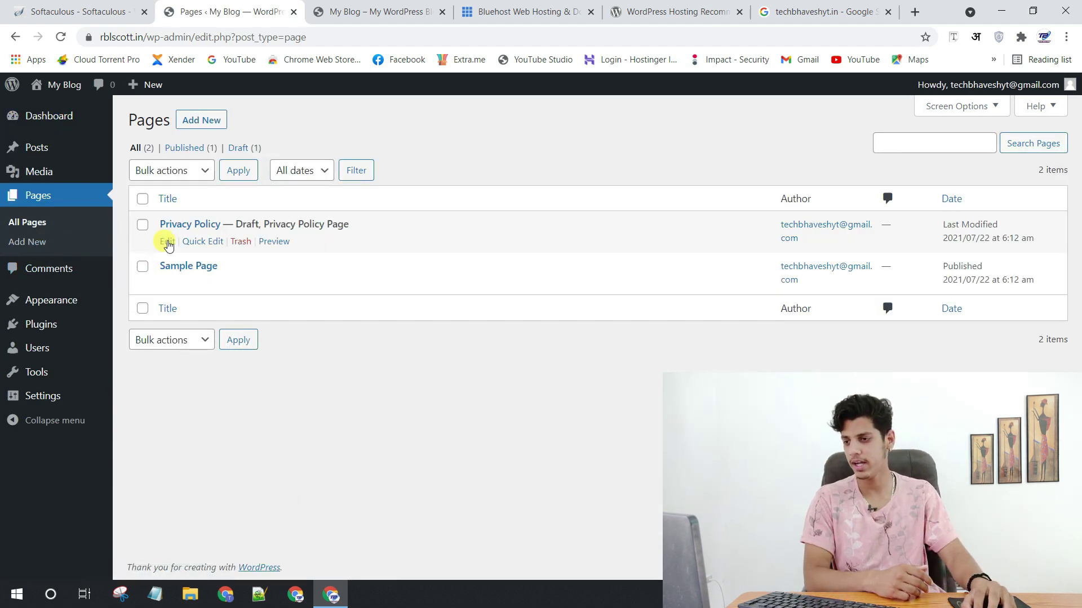
{"action": "mouse_move", "coordinate": [205, 288]}
{"action": "left_click", "coordinate": [240, 283]}
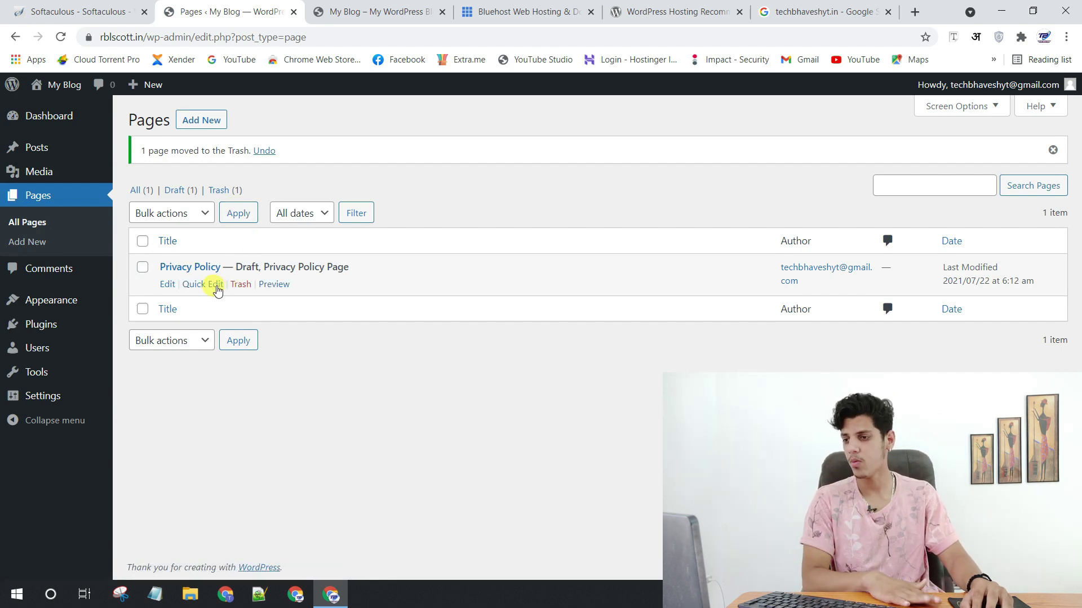
{"action": "left_click", "coordinate": [241, 285]}
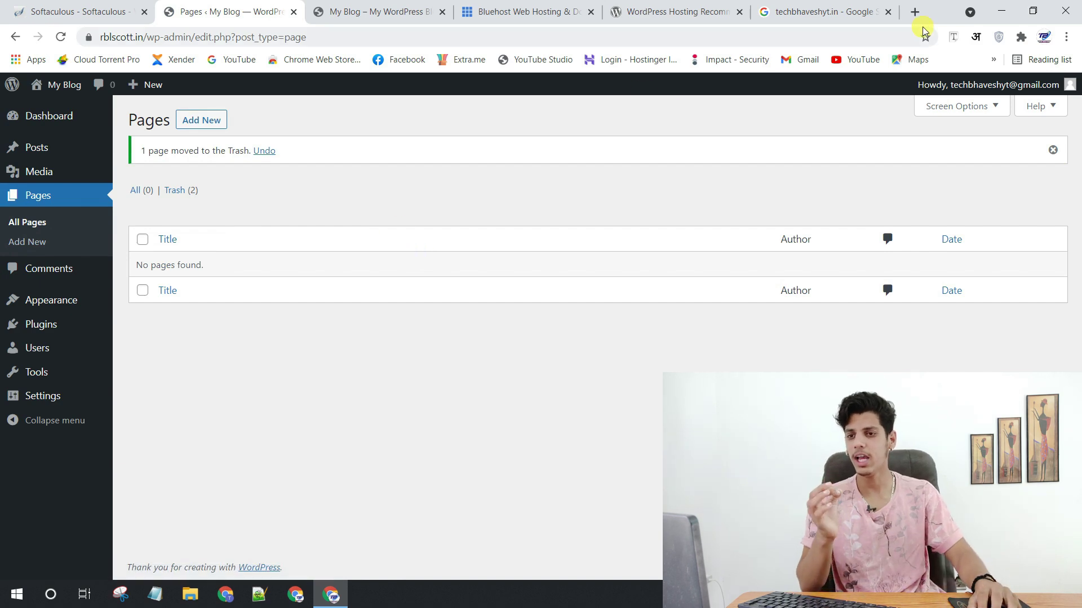
Search Google for "privacy policy generator free" and open the privacypolicygenerator.info result in its own browser tab.
{"action": "left_click", "coordinate": [815, 15]}
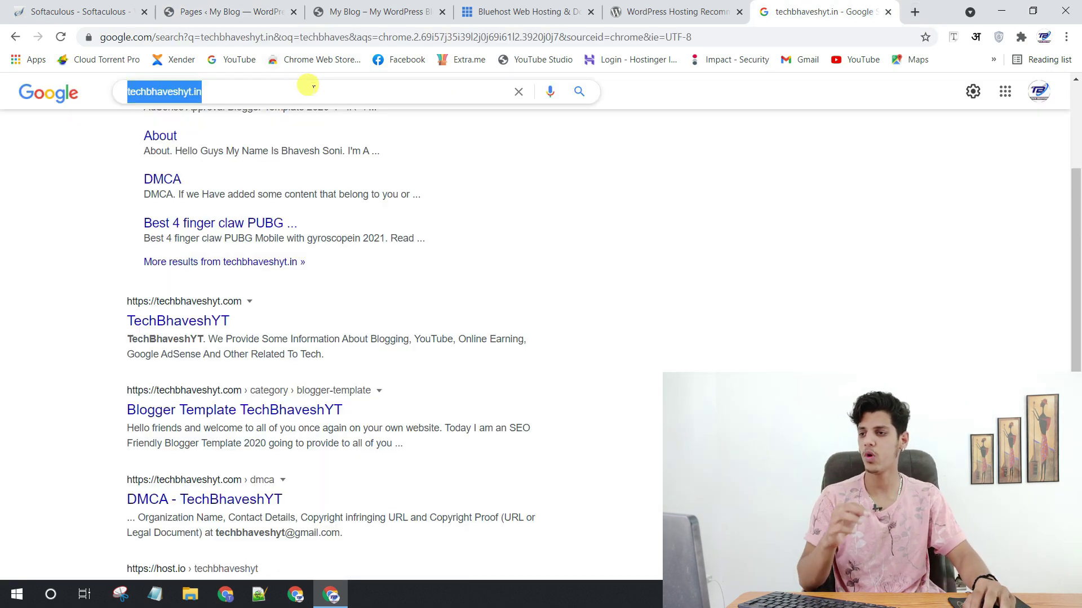
{"action": "type", "text": "privacy"}
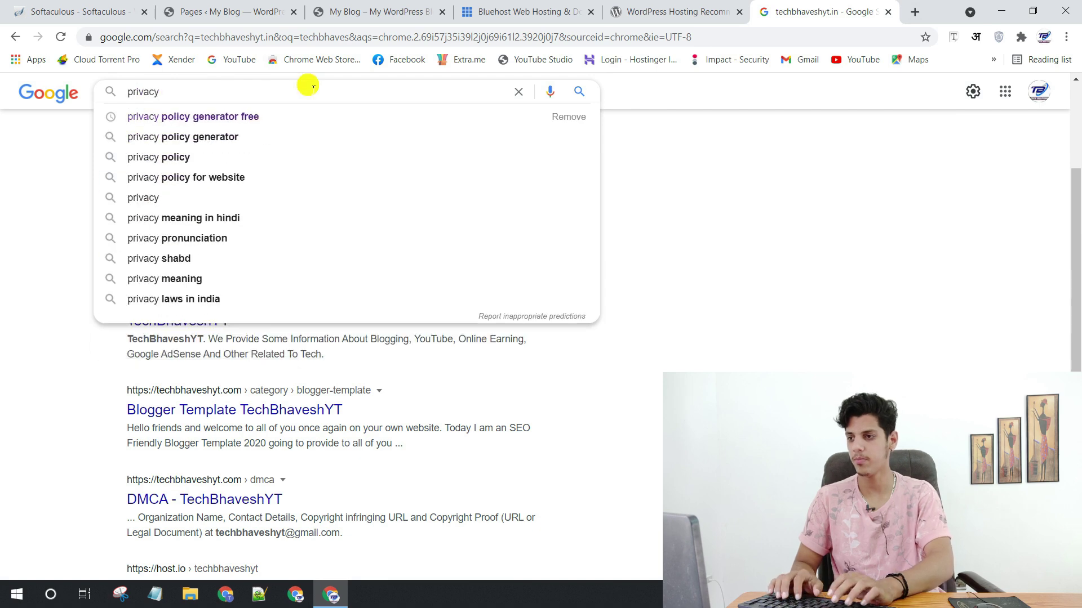
{"action": "key", "text": "Down"}
{"action": "key", "text": "Return"}
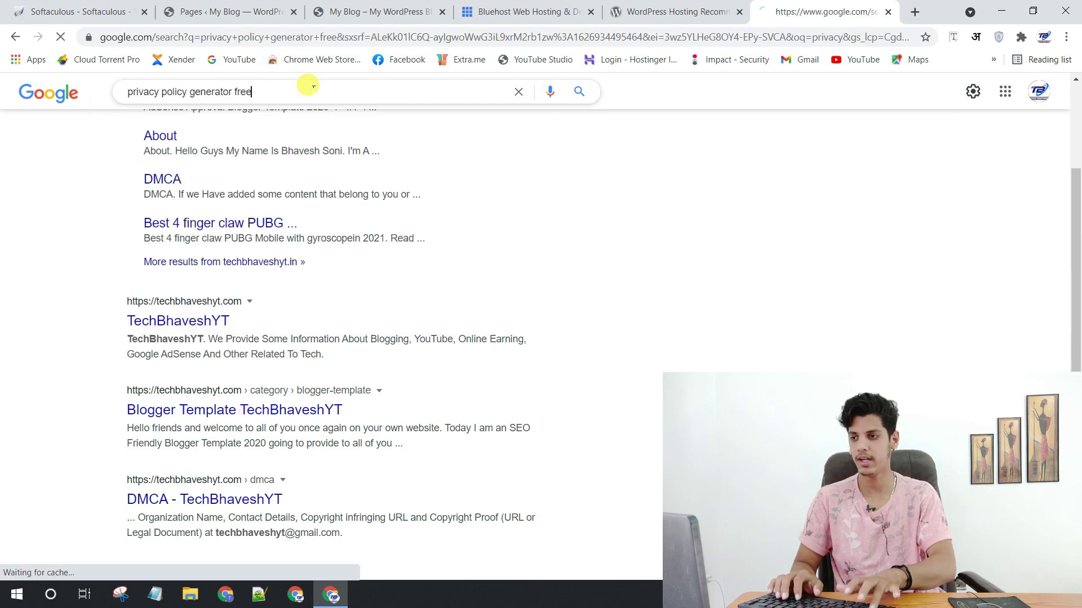
{"action": "scroll", "coordinate": [327, 273], "scroll_direction": "down", "scroll_amount": 3}
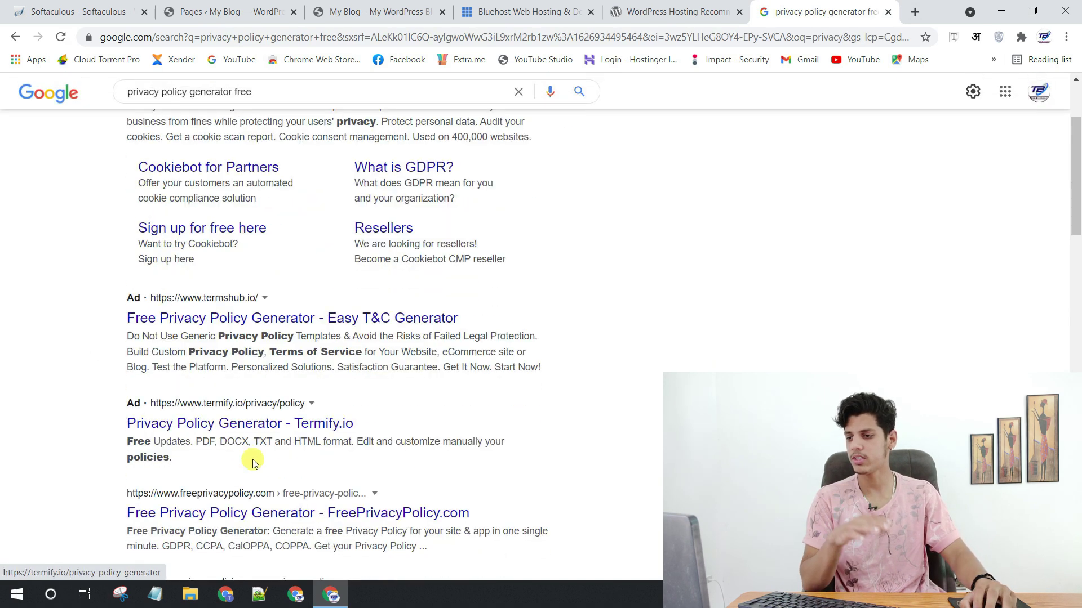
{"action": "scroll", "coordinate": [357, 400], "scroll_direction": "down", "scroll_amount": 8}
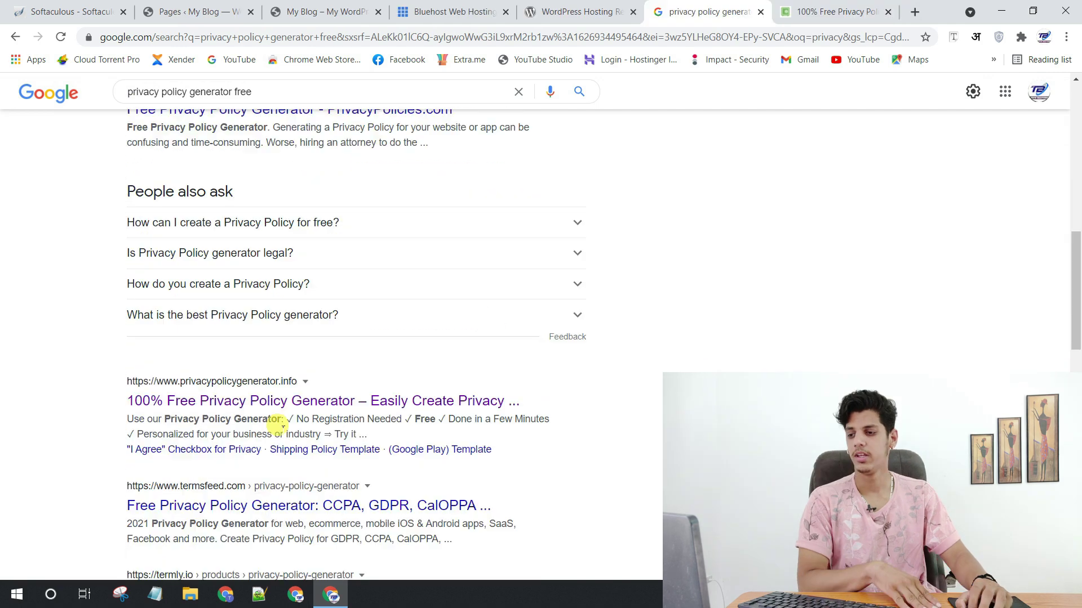
{"action": "middle_click", "coordinate": [304, 401]}
{"action": "left_click", "coordinate": [832, 7]}
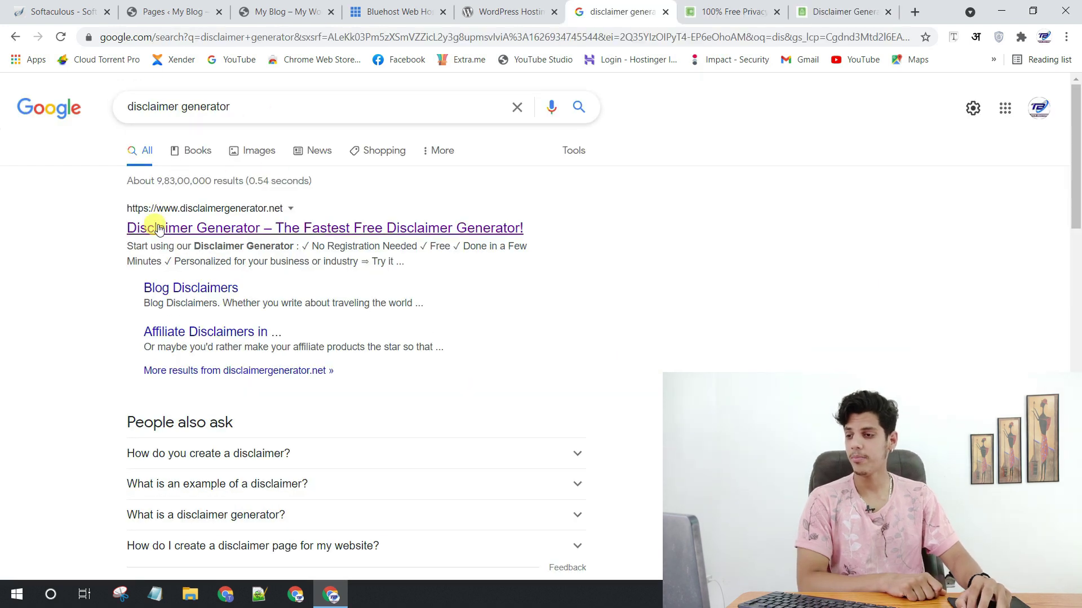
Open the disclaimergenerator.net page in its browser tab and look over the disclaimer form.
{"action": "left_click", "coordinate": [853, 12]}
{"action": "scroll", "coordinate": [849, 291], "scroll_direction": "down", "scroll_amount": 5}
{"action": "scroll", "coordinate": [862, 355], "scroll_direction": "up", "scroll_amount": 5}
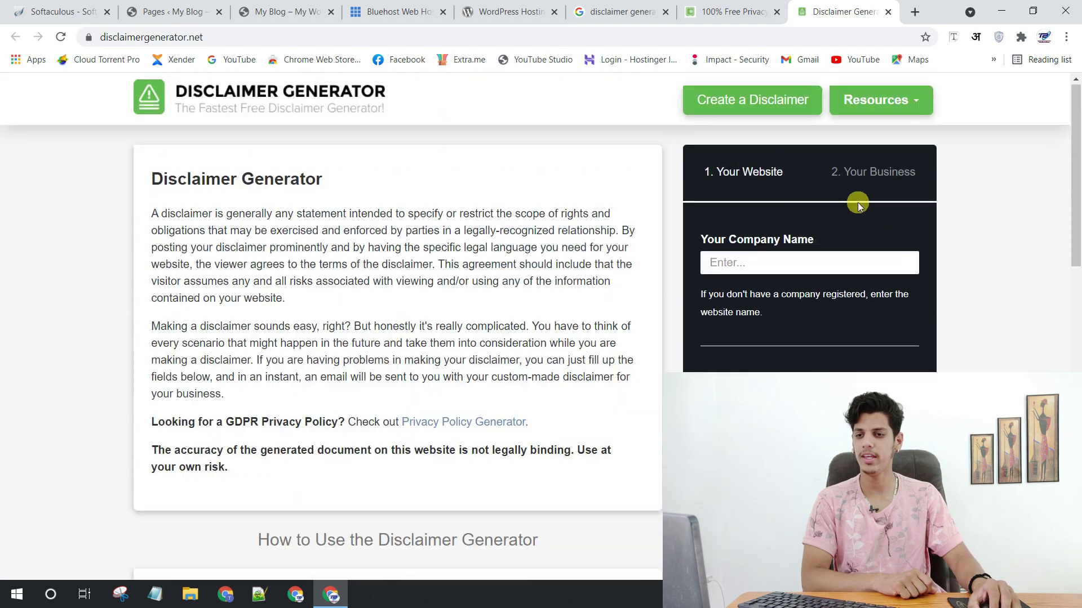
{"action": "scroll", "coordinate": [707, 174], "scroll_direction": "down", "scroll_amount": 1}
{"action": "scroll", "coordinate": [541, 327], "scroll_direction": "down", "scroll_amount": 4}
{"action": "scroll", "coordinate": [541, 327], "scroll_direction": "up", "scroll_amount": 5}
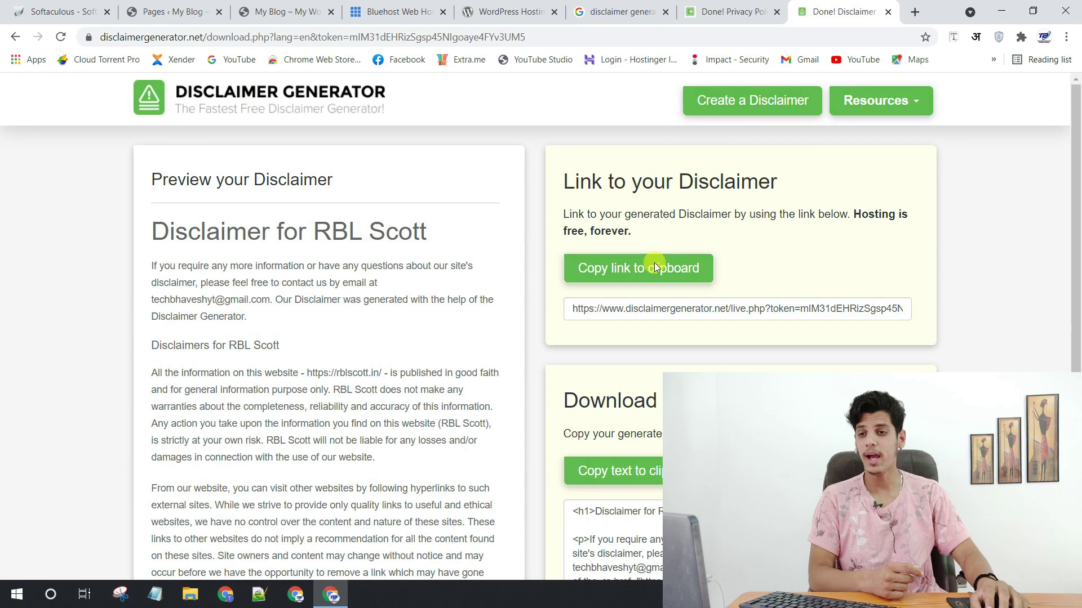
Copy the generated privacy policy text and paste it into the body of a new WordPress page, dismissing the editor's welcome guide.
{"action": "left_click", "coordinate": [714, 27]}
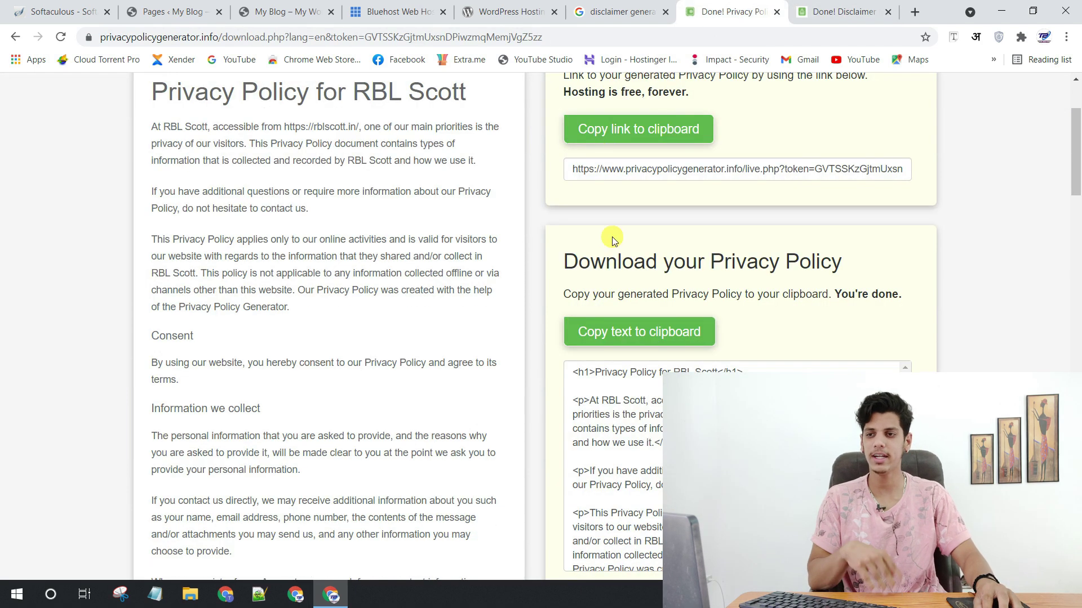
{"action": "left_click", "coordinate": [596, 331]}
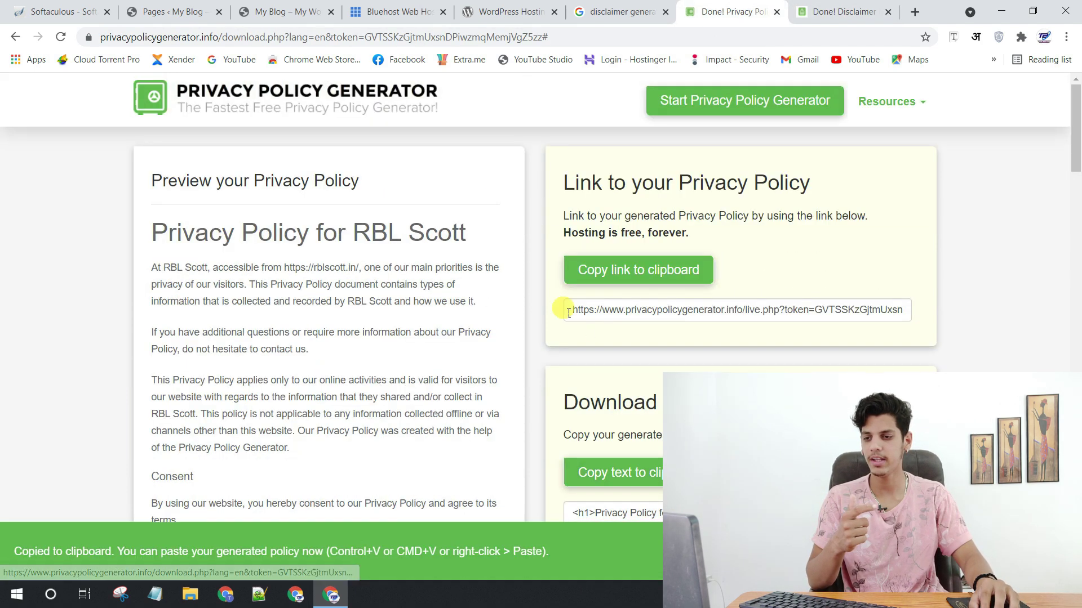
{"action": "left_click", "coordinate": [227, 6]}
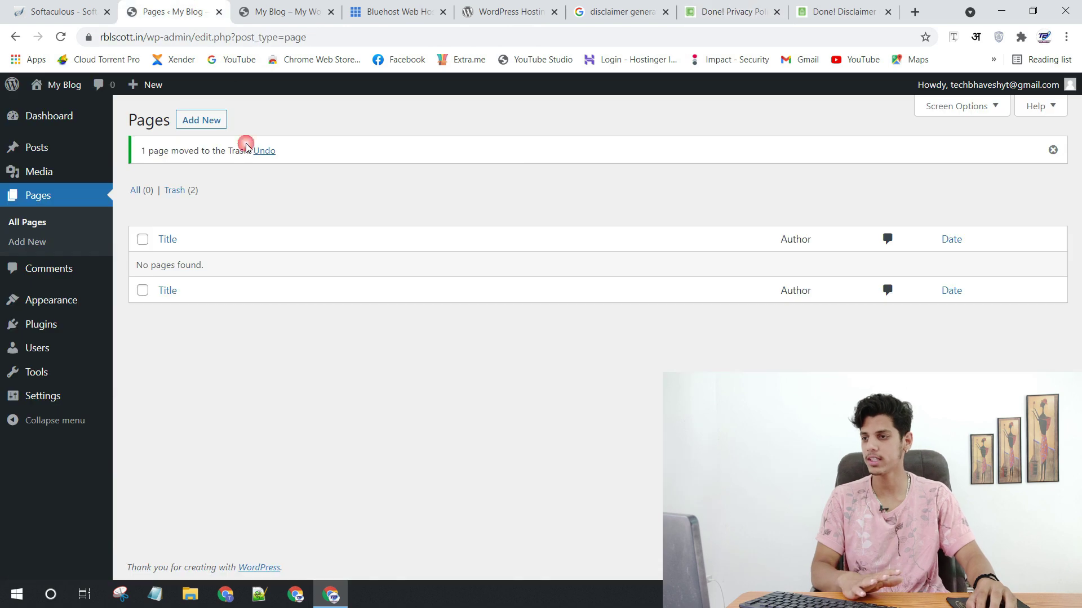
{"action": "left_click", "coordinate": [204, 122]}
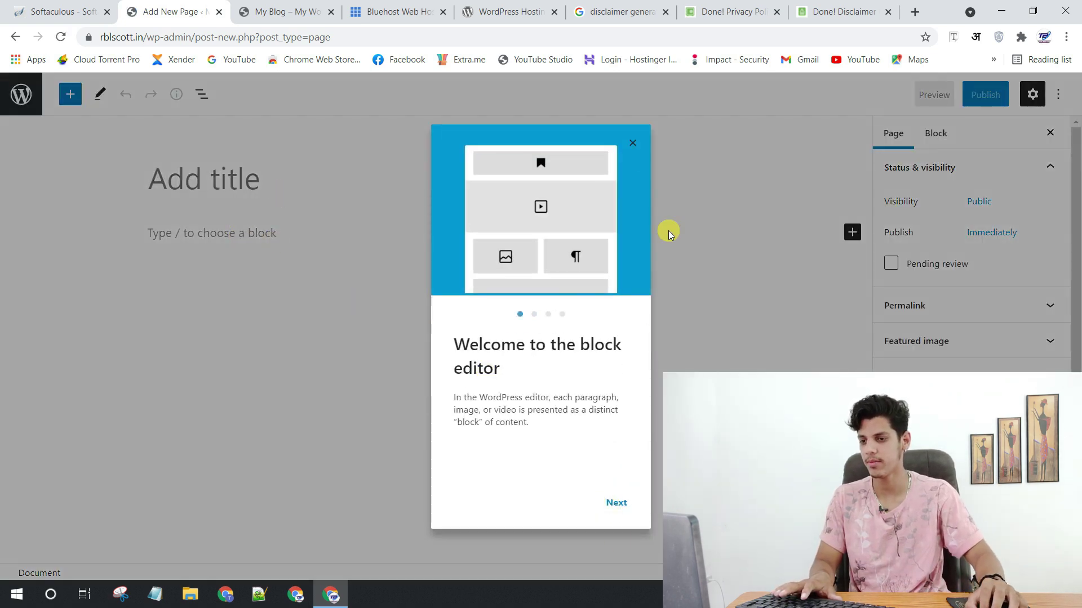
{"action": "left_click", "coordinate": [632, 143]}
{"action": "left_click", "coordinate": [233, 239]}
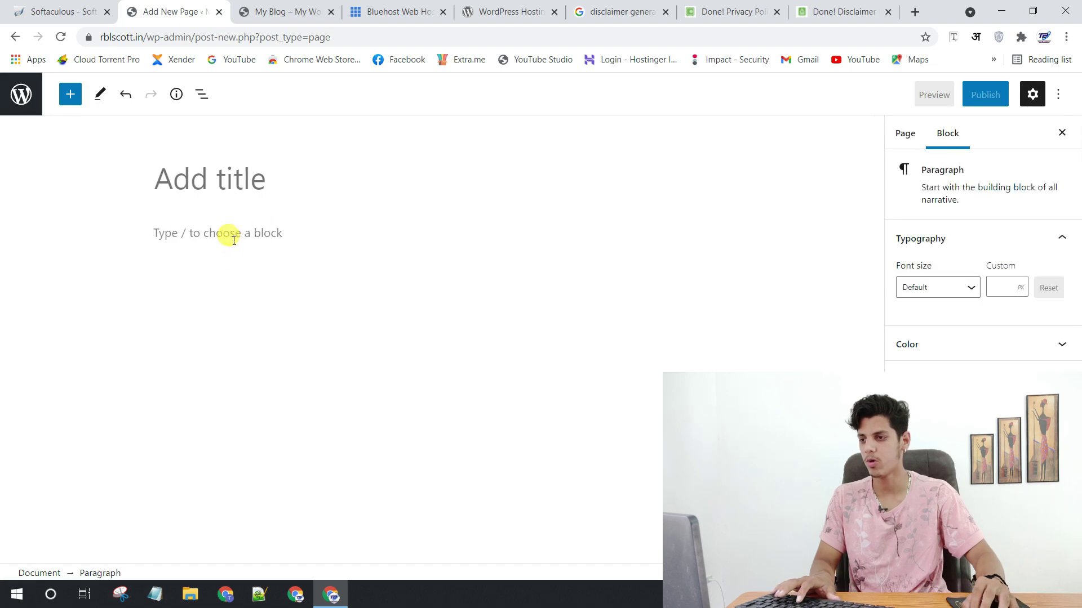
{"action": "key", "text": "ctrl+v"}
{"action": "scroll", "coordinate": [428, 332], "scroll_direction": "up", "scroll_amount": 20}
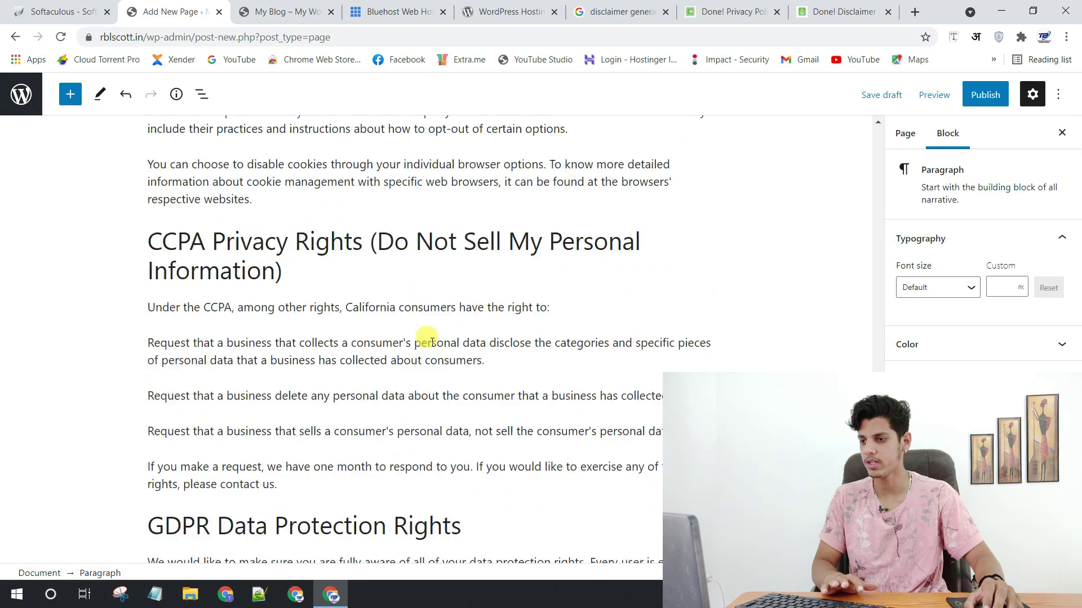
{"action": "scroll", "coordinate": [428, 338], "scroll_direction": "up", "scroll_amount": 7}
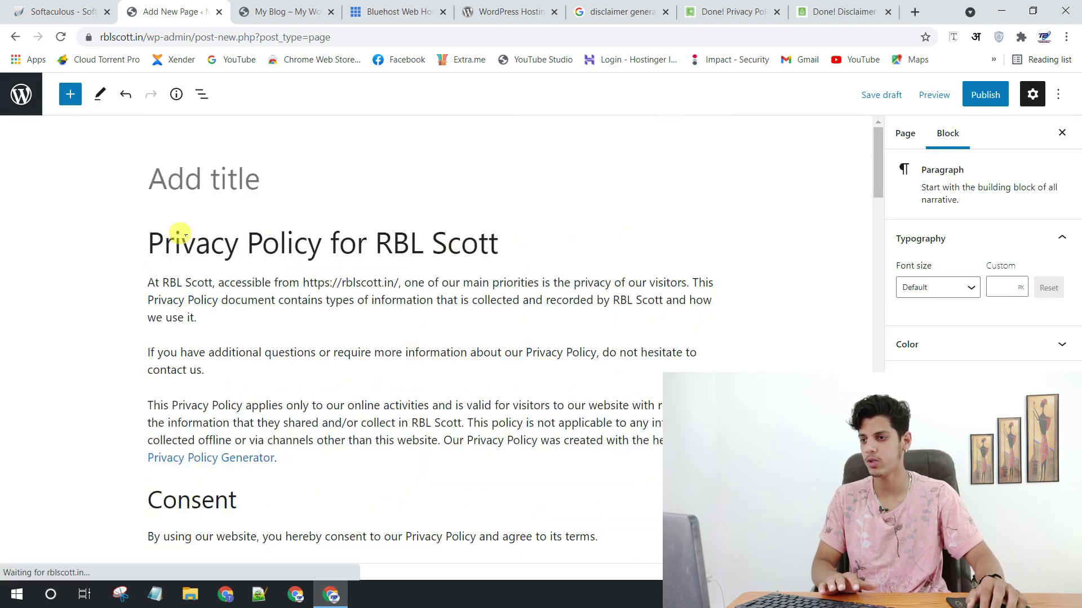
Title the new page "Privacy Policy" using the words copied from the policy's heading.
{"action": "left_click_drag", "start_coordinate": [149, 244], "coordinate": [164, 244]}
{"action": "left_click_drag", "start_coordinate": [242, 245], "coordinate": [320, 250]}
{"action": "key", "text": "ctrl+c"}
{"action": "left_click", "coordinate": [242, 172]}
{"action": "key", "text": "ctrl+v"}
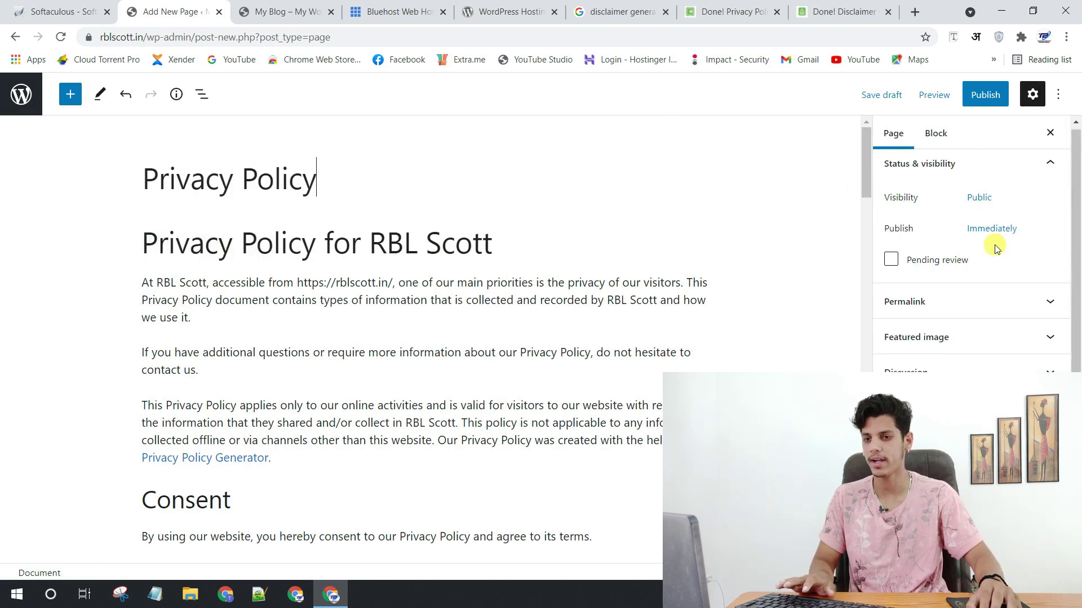
{"action": "scroll", "coordinate": [995, 248], "scroll_direction": "down", "scroll_amount": 3}
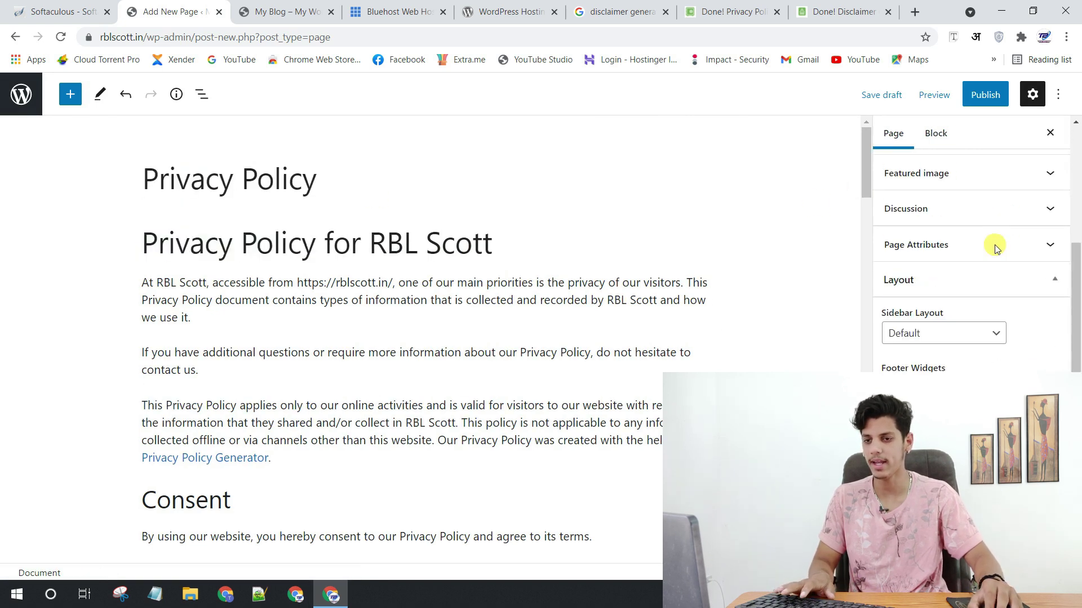
Publish the Privacy Policy page and return to the list of pages.
{"action": "left_click", "coordinate": [992, 107]}
{"action": "left_click", "coordinate": [944, 95]}
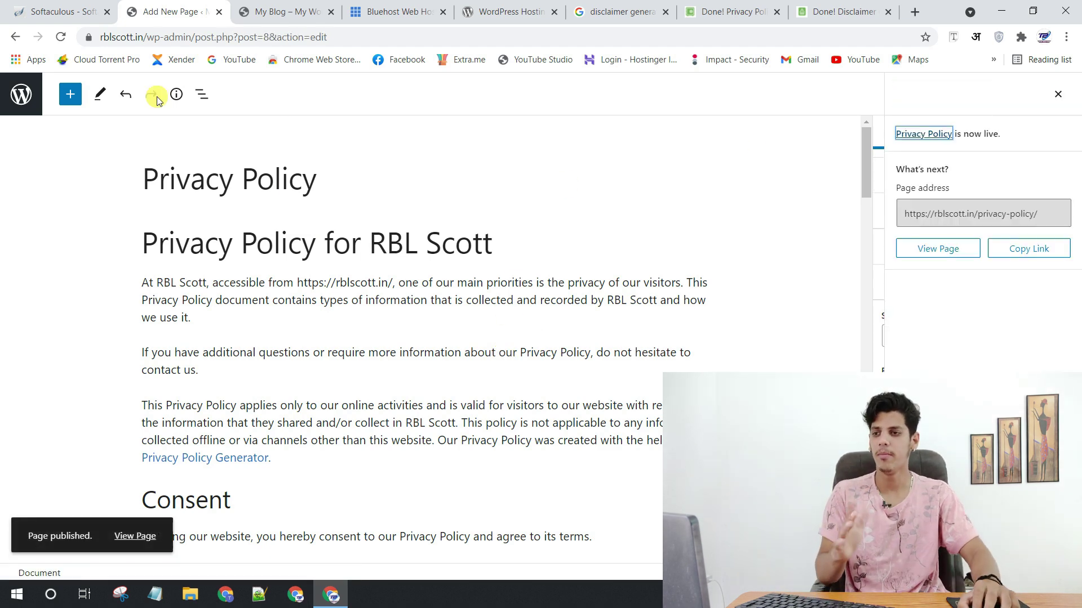
{"action": "left_click", "coordinate": [15, 36]}
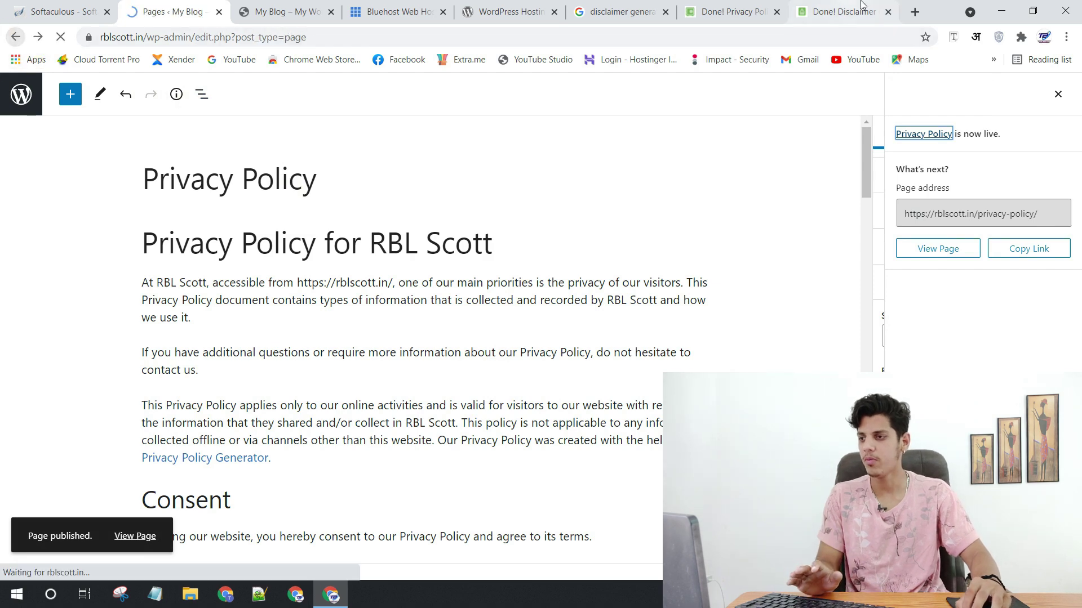
Copy the generated disclaimer text from disclaimergenerator.net and paste it into the body of a new WordPress page.
{"action": "left_click", "coordinate": [843, 11]}
{"action": "left_click", "coordinate": [615, 471]}
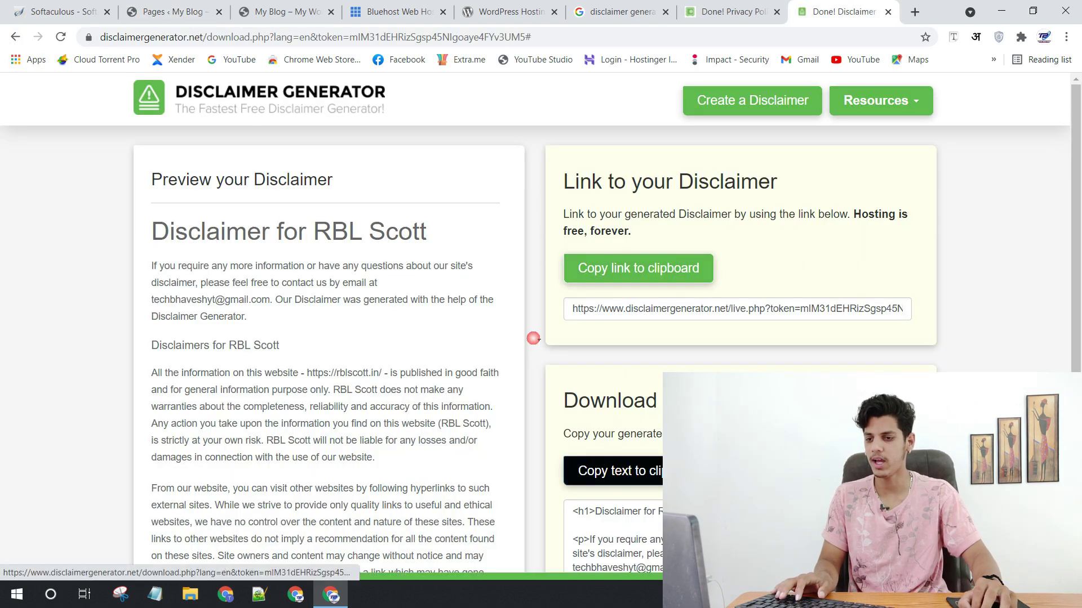
{"action": "left_click", "coordinate": [507, 11]}
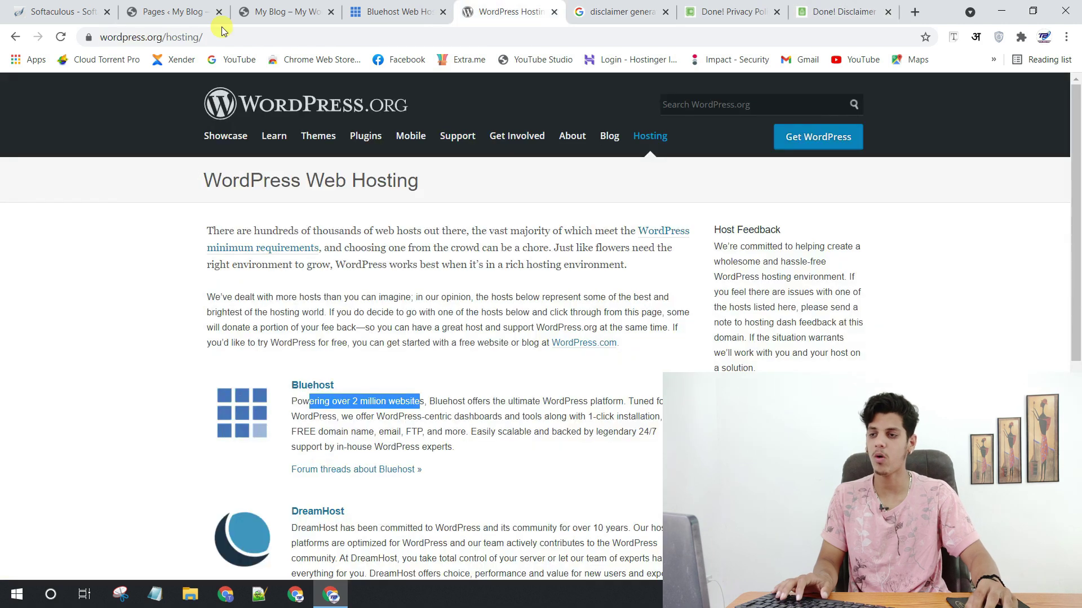
{"action": "left_click", "coordinate": [186, 6]}
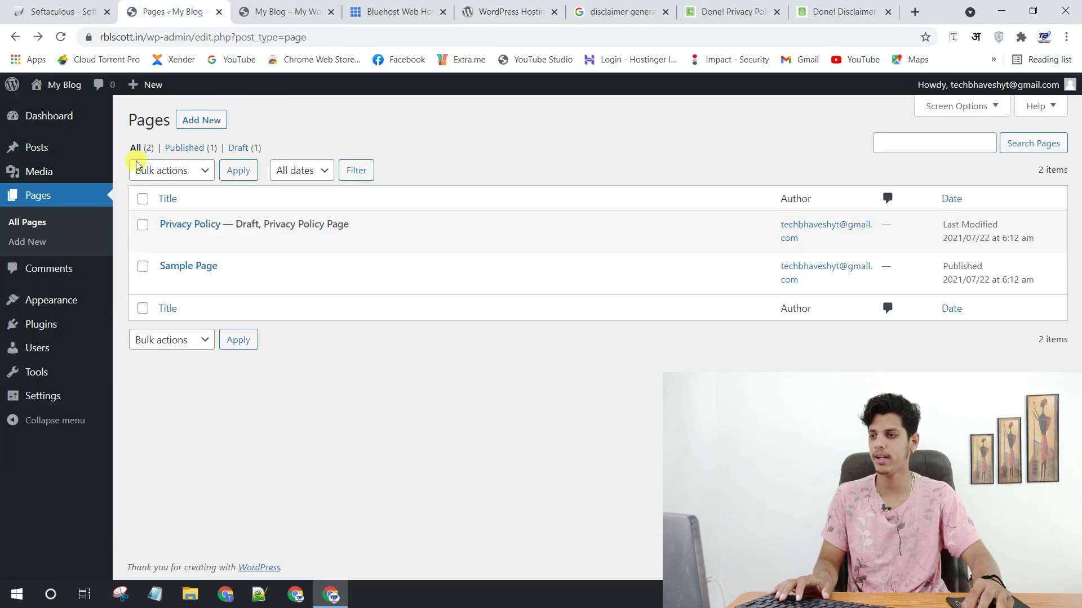
{"action": "left_click", "coordinate": [205, 120]}
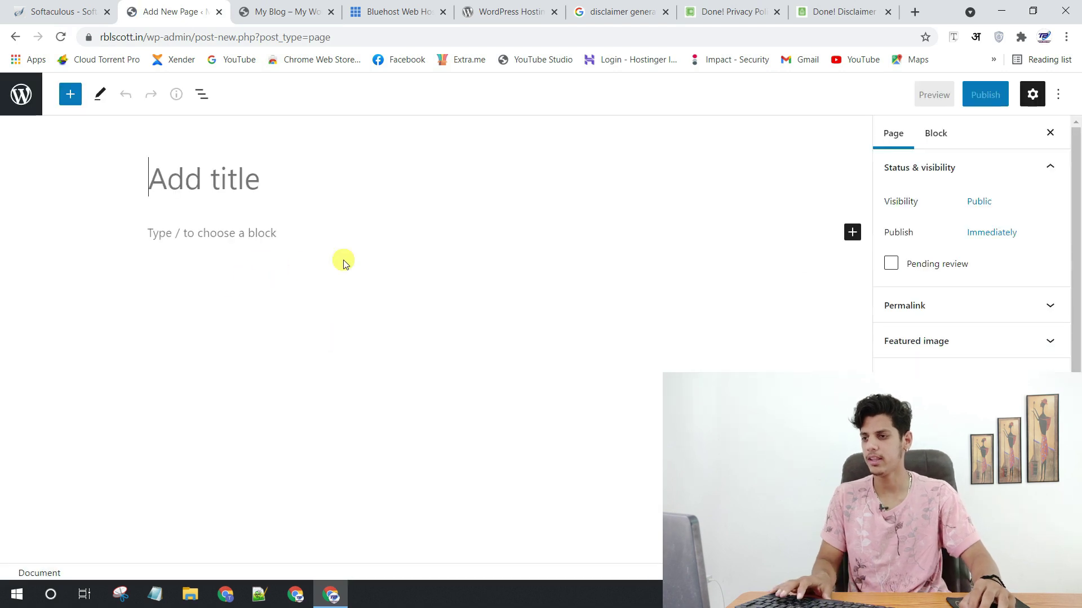
{"action": "left_click", "coordinate": [385, 244]}
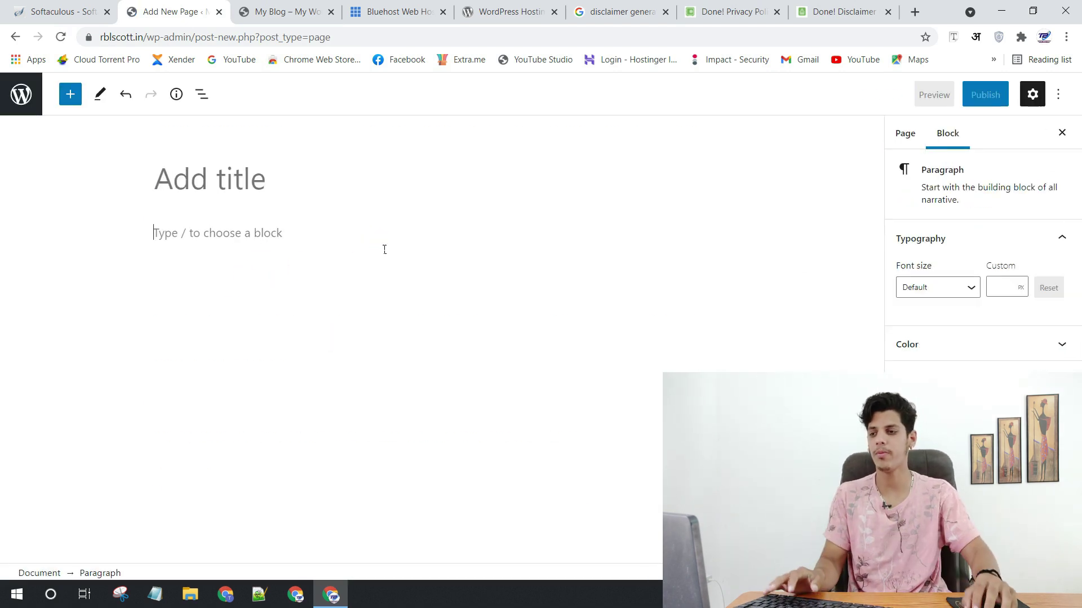
{"action": "key", "text": "ctrl+v"}
Title the new page "Disclaimer" using the word copied from the disclaimer's main heading.
{"action": "scroll", "coordinate": [615, 277], "scroll_direction": "up", "scroll_amount": 10}
{"action": "left_click_drag", "start_coordinate": [148, 242], "coordinate": [289, 244]}
{"action": "left_click", "coordinate": [232, 178]}
{"action": "key", "text": "ctrl+v"}
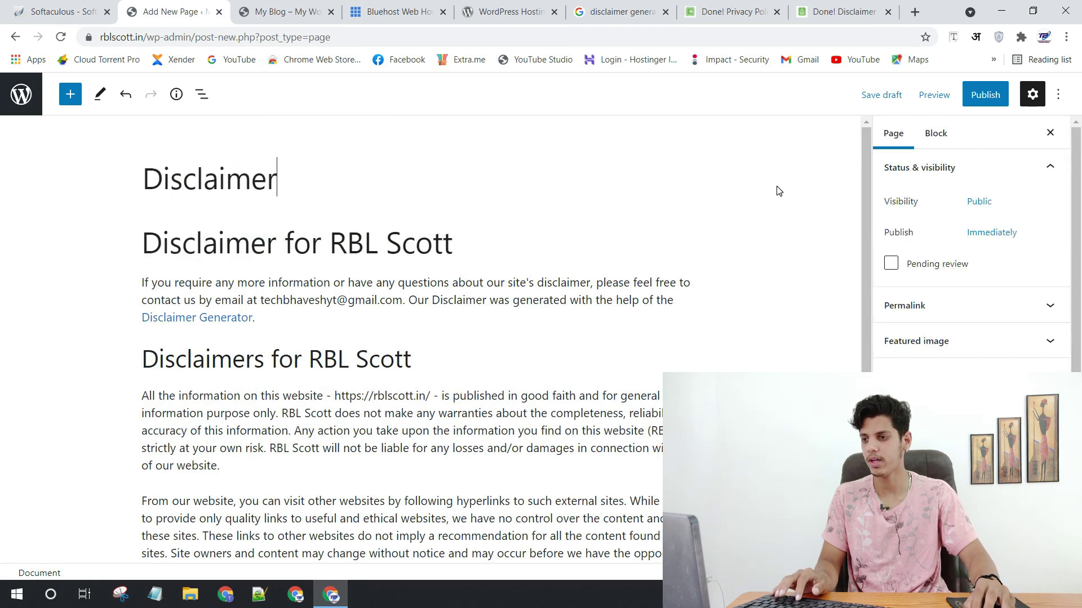
Publish the Disclaimer page and leave the editor for the list of pages.
{"action": "left_click", "coordinate": [991, 97]}
{"action": "left_click", "coordinate": [966, 100]}
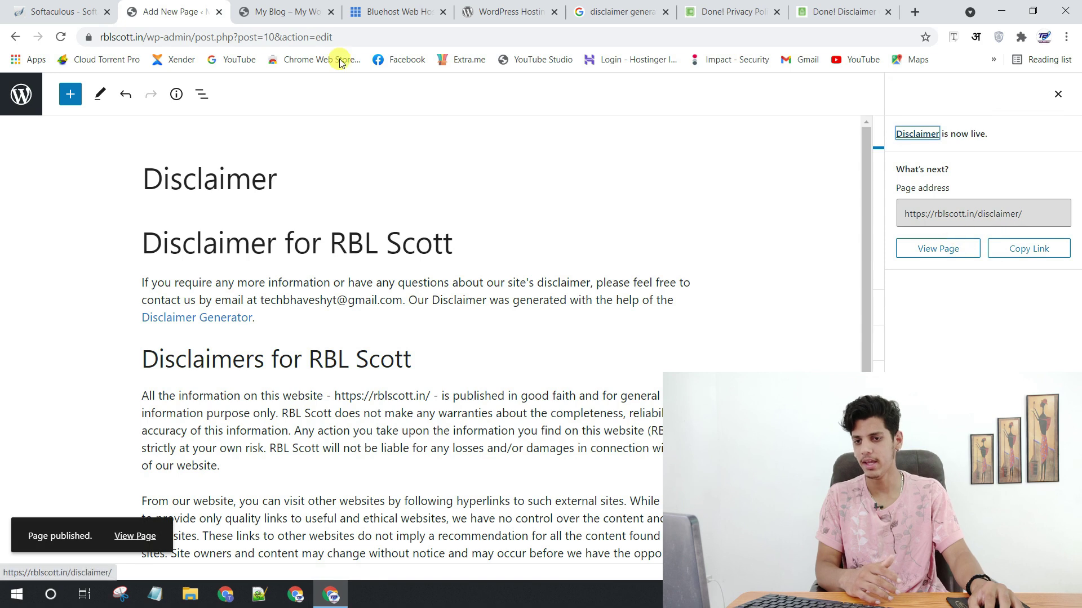
{"action": "left_click", "coordinate": [18, 96]}
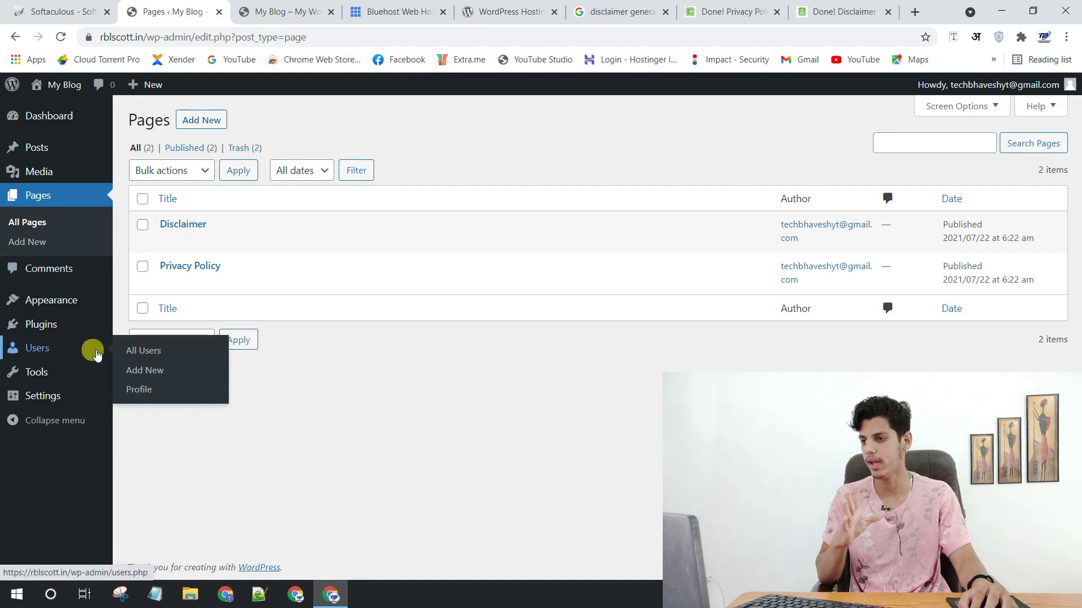
Activate the Contact Form 7 plugin and open its contact forms list, selecting the shortcode of Contact form 1.
{"action": "left_click", "coordinate": [72, 329]}
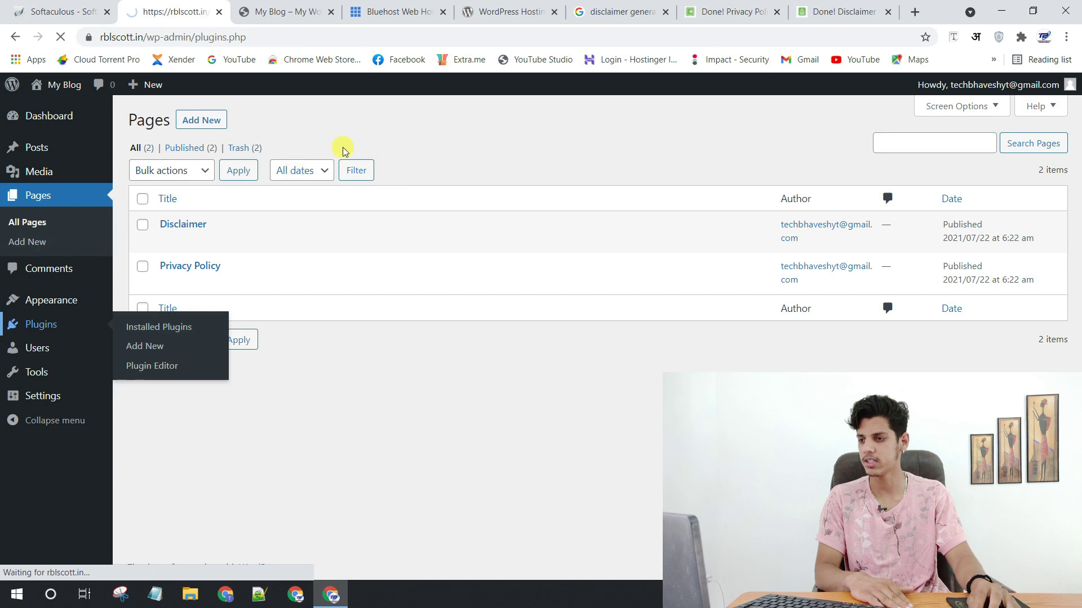
{"action": "left_click", "coordinate": [178, 241]}
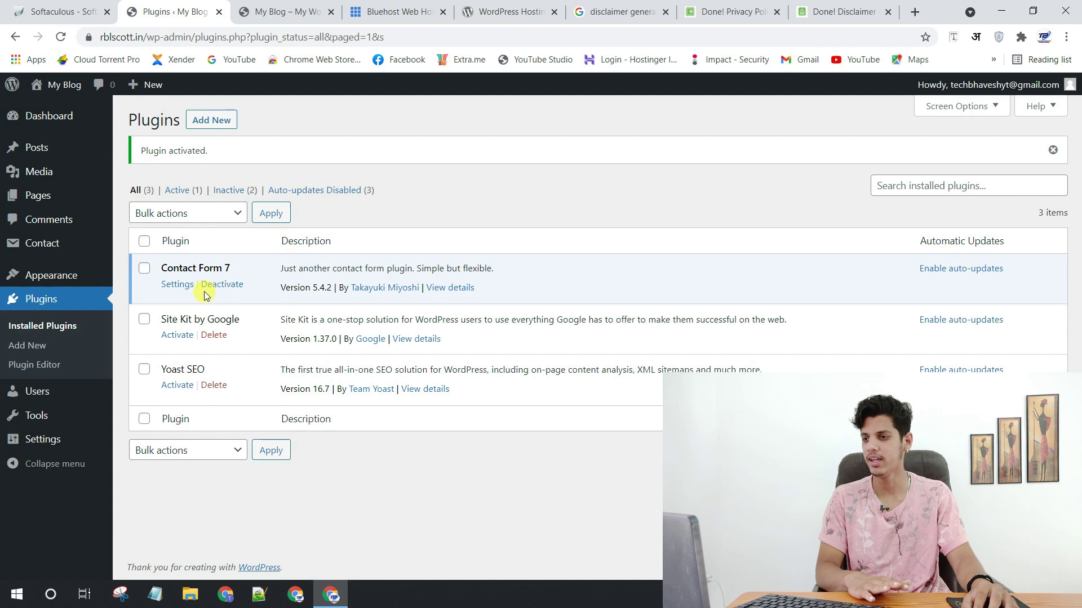
{"action": "left_click", "coordinate": [178, 285]}
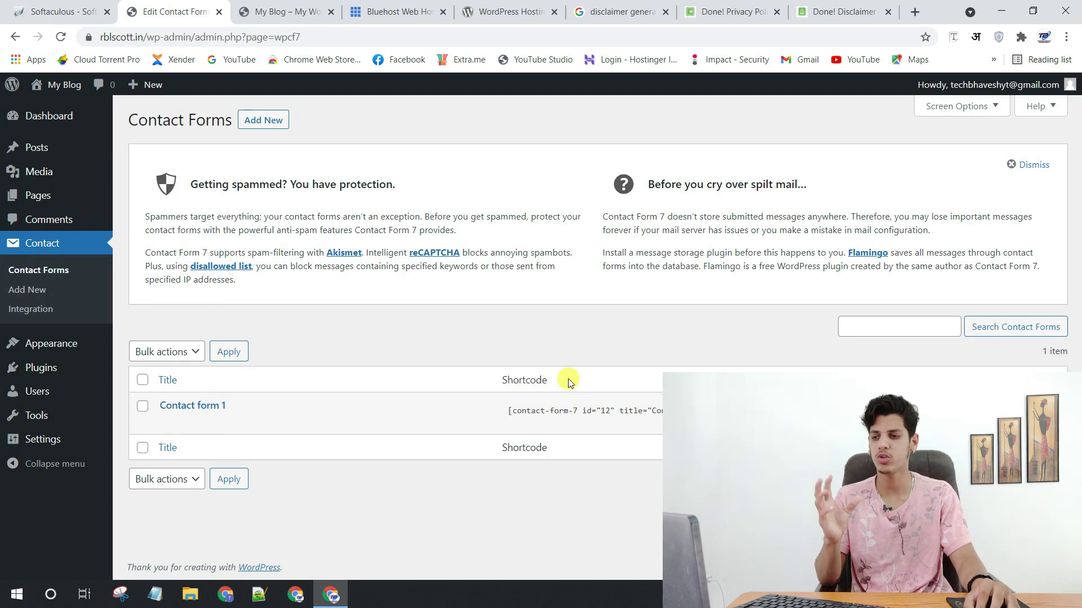
{"action": "left_click", "coordinate": [576, 420]}
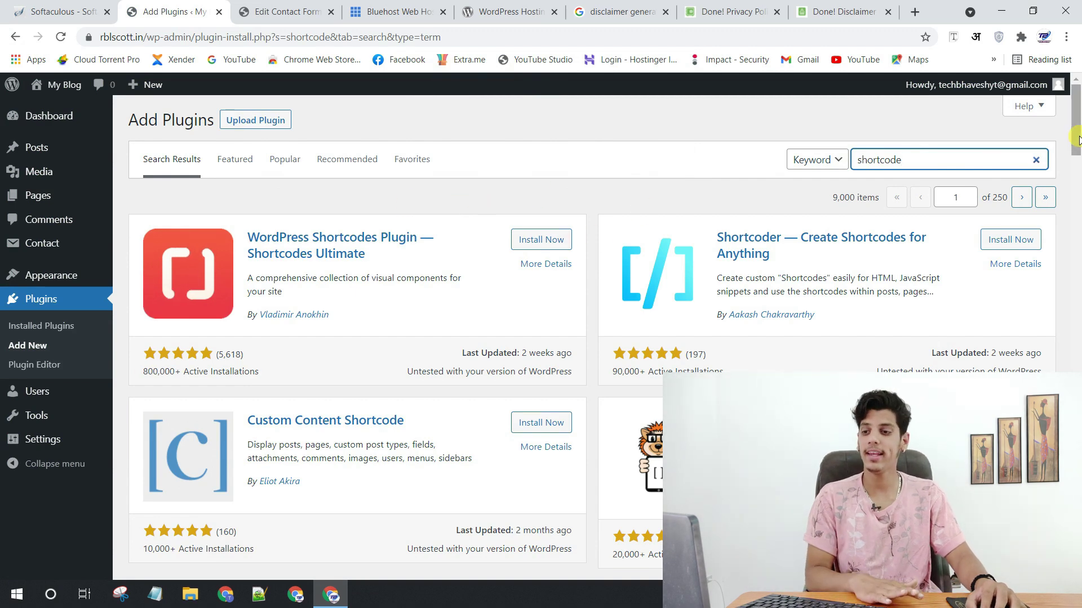
Install and activate the Shortcodes Ultimate plugin, and start a new WordPress page.
{"action": "left_click", "coordinate": [541, 239]}
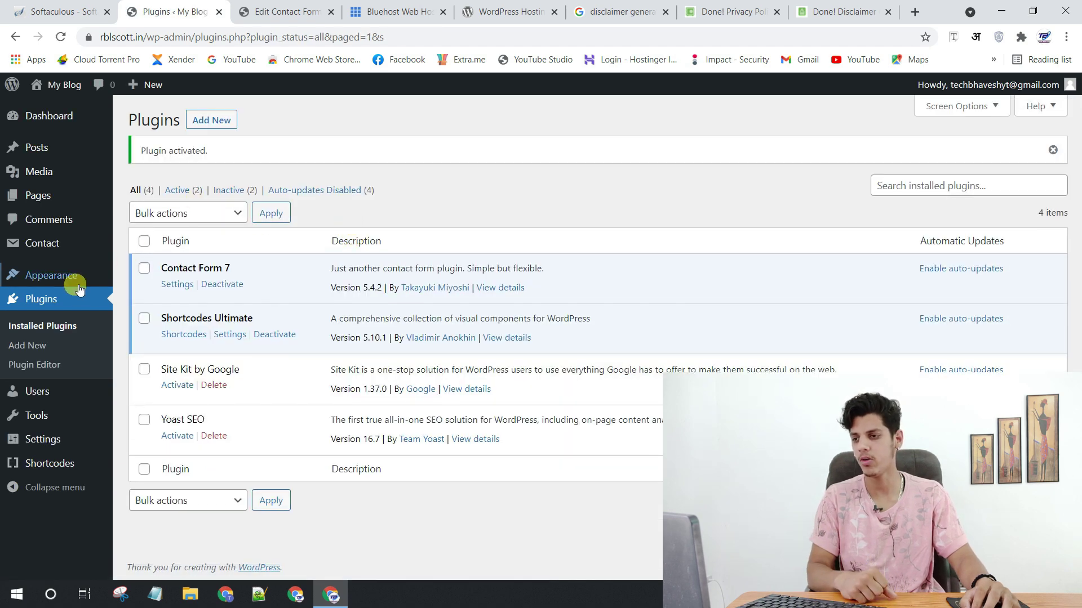
{"action": "mouse_move", "coordinate": [87, 200]}
{"action": "left_click", "coordinate": [143, 219]}
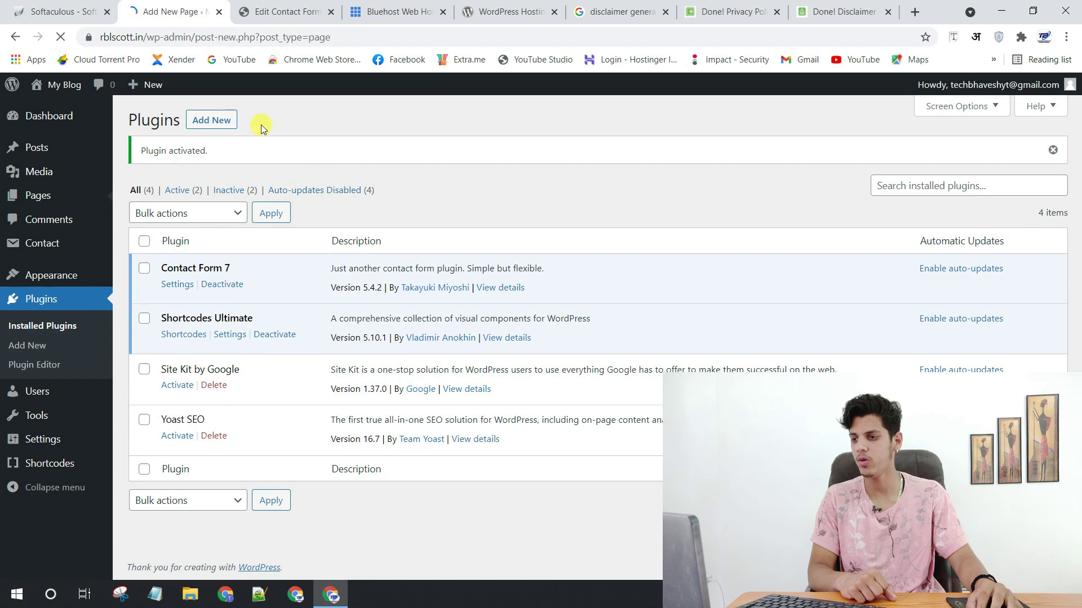
Copy the shortcode of Contact form 1 from the contact forms list and return to the new page.
{"action": "left_click", "coordinate": [261, 14]}
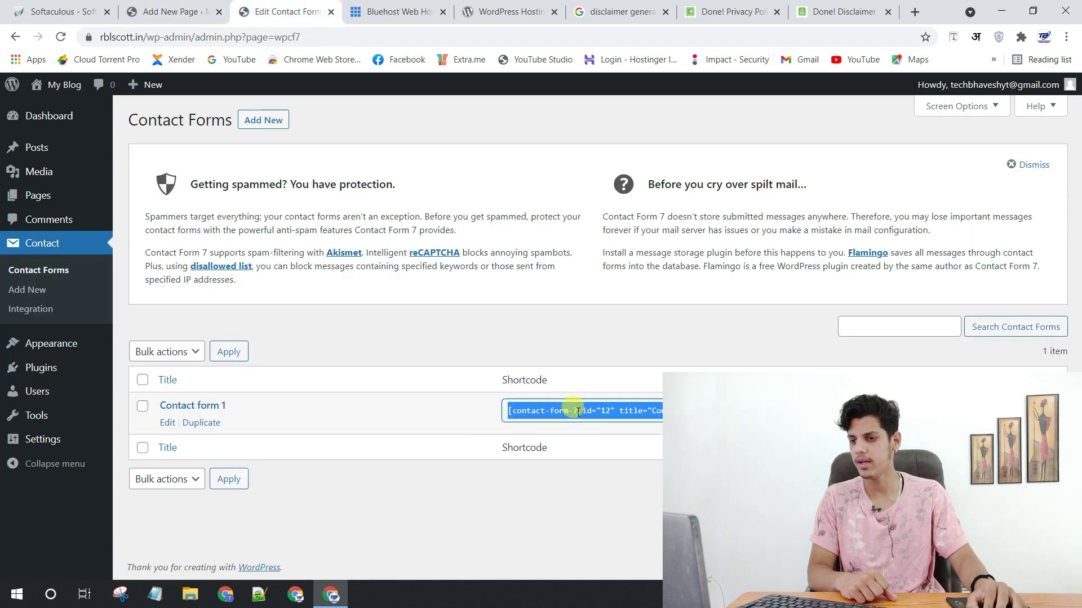
{"action": "right_click", "coordinate": [573, 417]}
{"action": "left_click", "coordinate": [577, 426]}
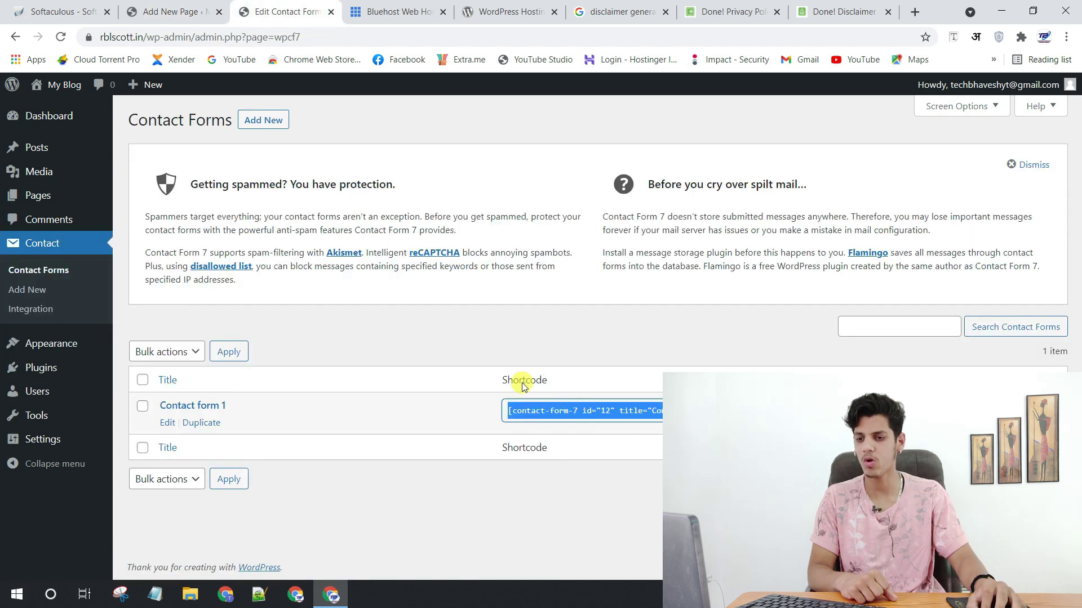
{"action": "left_click", "coordinate": [169, 12]}
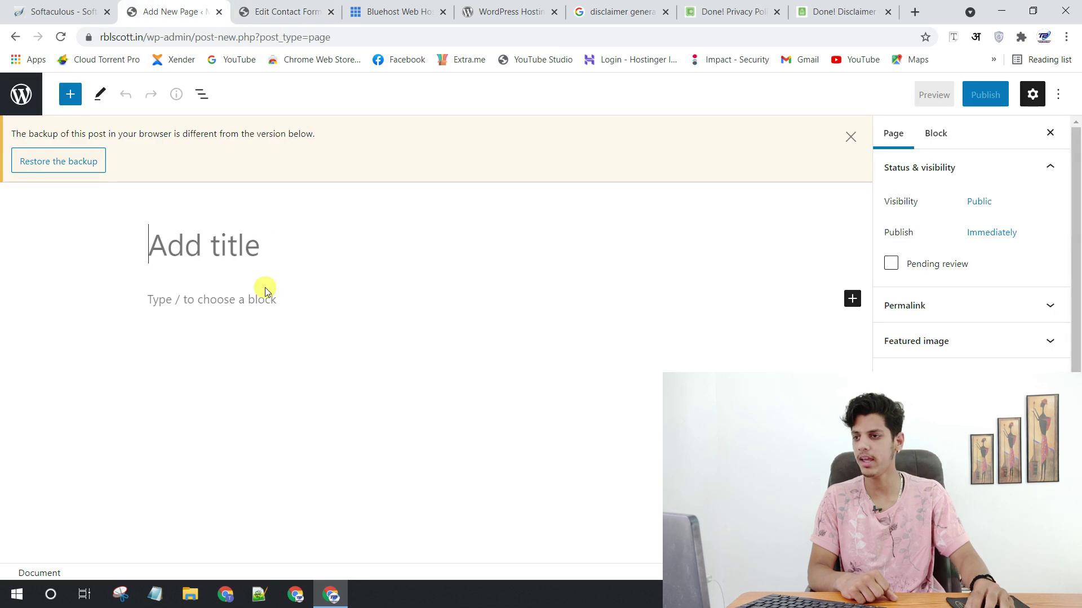
Add a Shortcode block to the page body containing [contact-form-7 id="12" title="Contact form 1"].
{"action": "left_click", "coordinate": [192, 299]}
{"action": "left_click", "coordinate": [717, 300]}
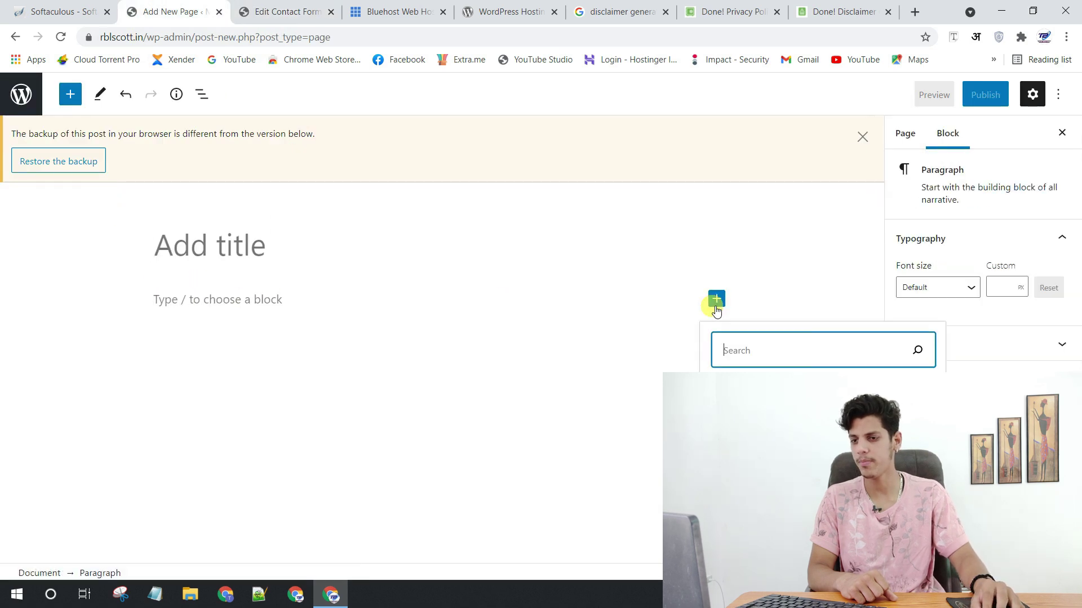
{"action": "type", "text": "sho"}
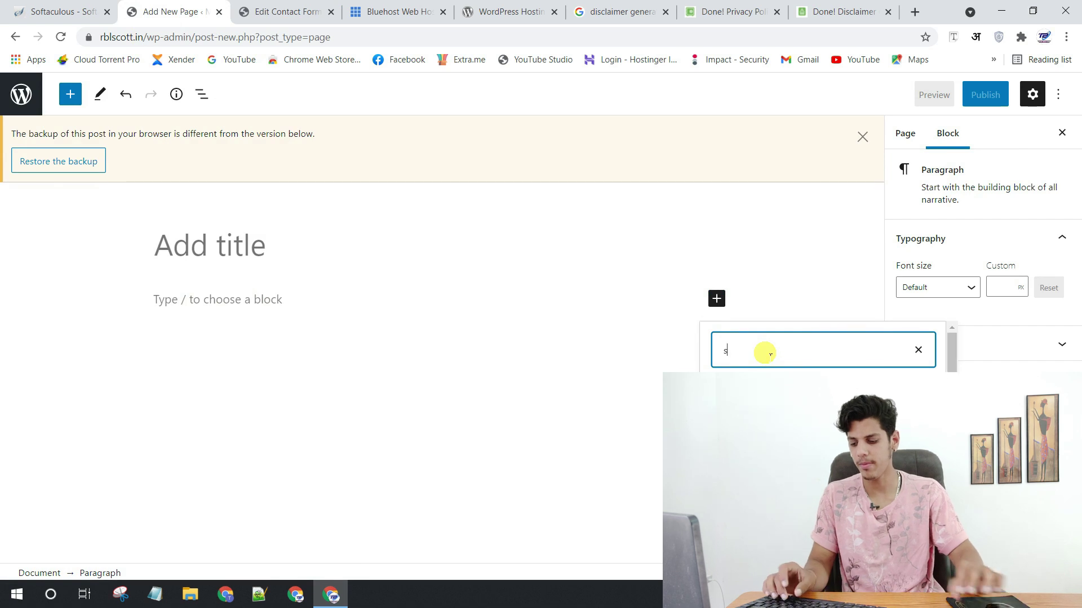
{"action": "left_click", "coordinate": [757, 383]}
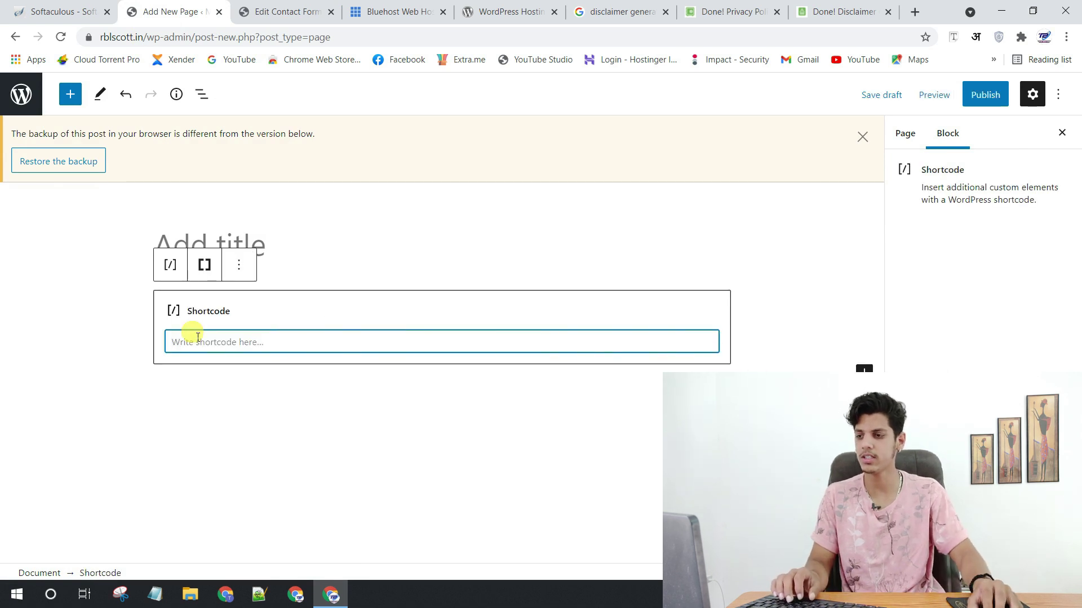
{"action": "key", "text": "ctrl+v"}
Title the page with the contact form shortcode "Contact" and publish it.
{"action": "left_click", "coordinate": [322, 276]}
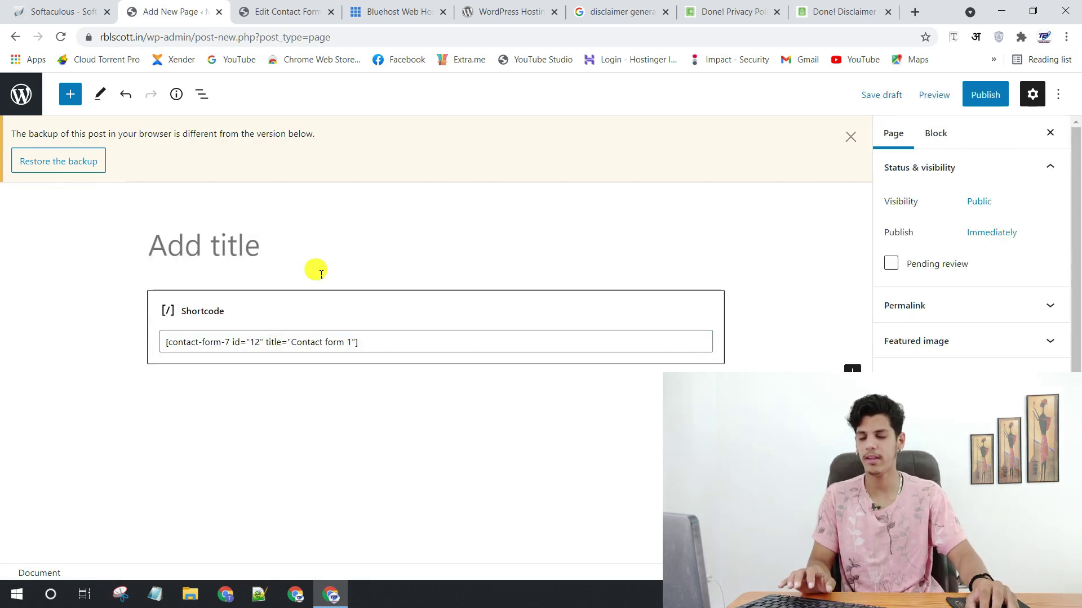
{"action": "type", "text": "Contact"}
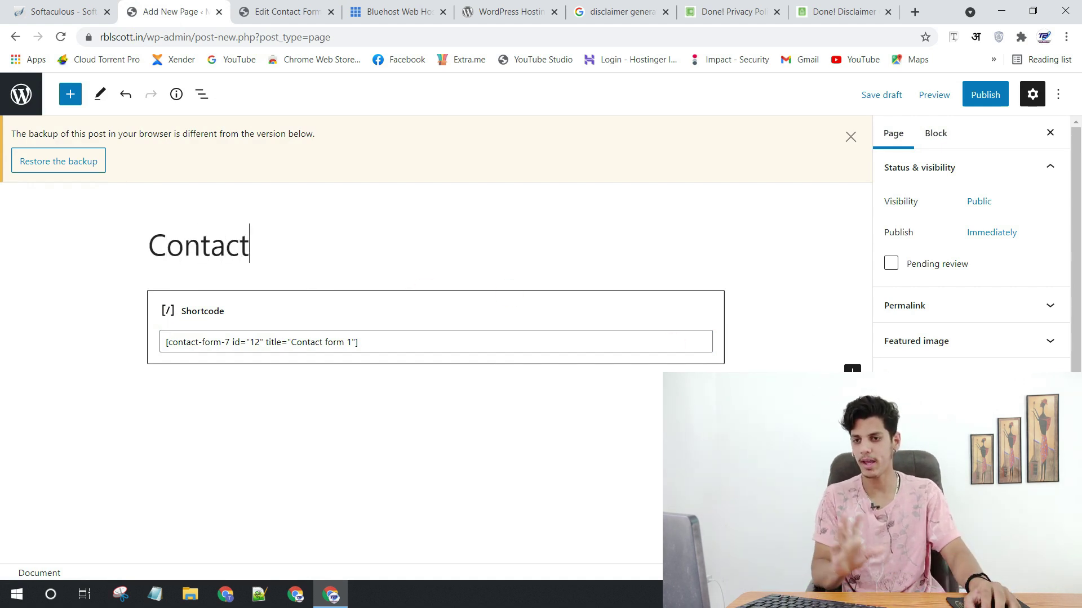
{"action": "left_click", "coordinate": [987, 96]}
{"action": "left_click", "coordinate": [956, 101]}
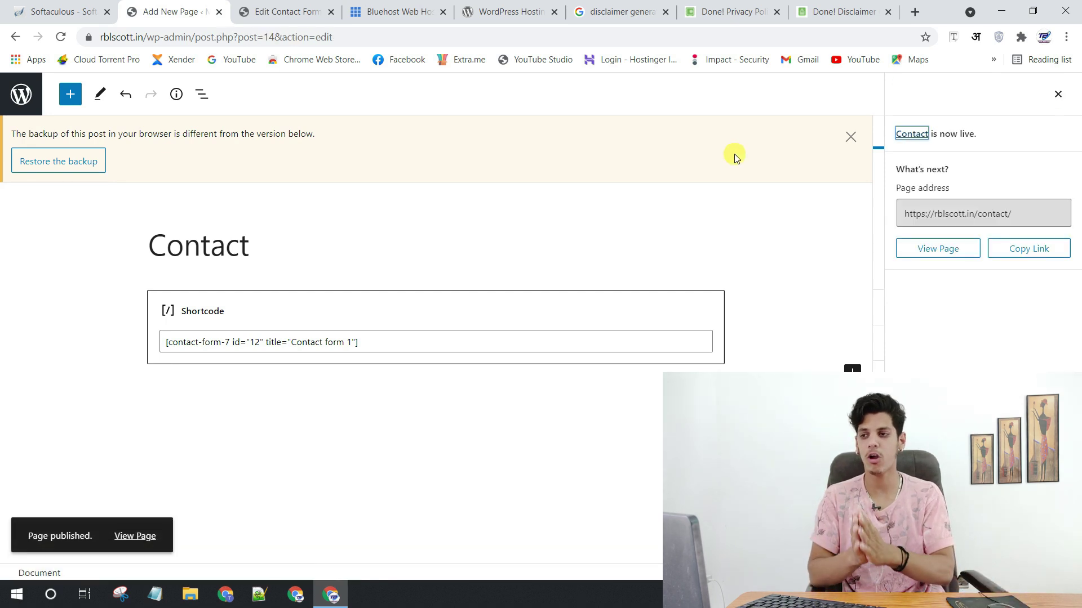
View the published Contact page on the site and look over its heading and form fields.
{"action": "left_click", "coordinate": [137, 538]}
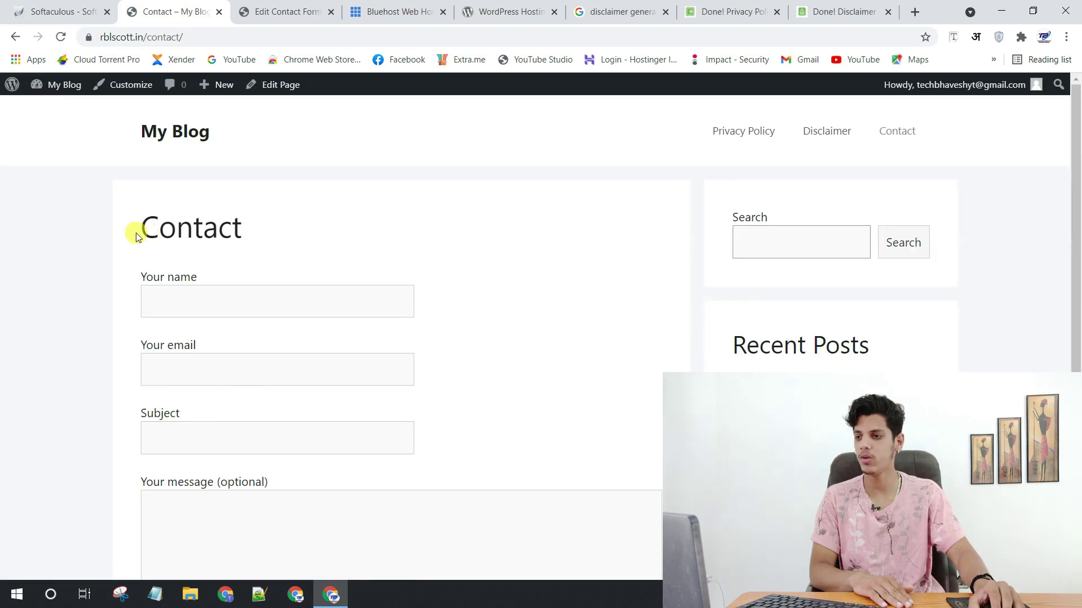
{"action": "left_click_drag", "start_coordinate": [133, 224], "coordinate": [284, 239]}
{"action": "scroll", "coordinate": [331, 259], "scroll_direction": "down", "scroll_amount": 2}
{"action": "scroll", "coordinate": [331, 260], "scroll_direction": "down", "scroll_amount": 3}
{"action": "scroll", "coordinate": [338, 278], "scroll_direction": "up", "scroll_amount": 5}
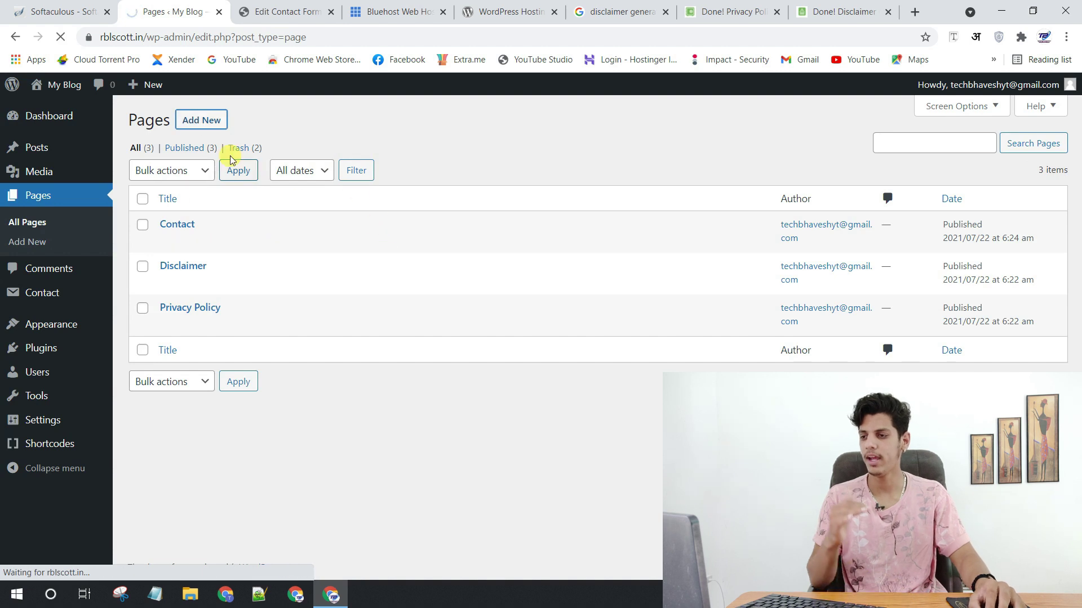
Create a page titled "About" and paste in a paragraph describing RBL Scott as a website about BGMI, Pubg Mobile and other PC and mobile games.
{"action": "type", "text": "About"}
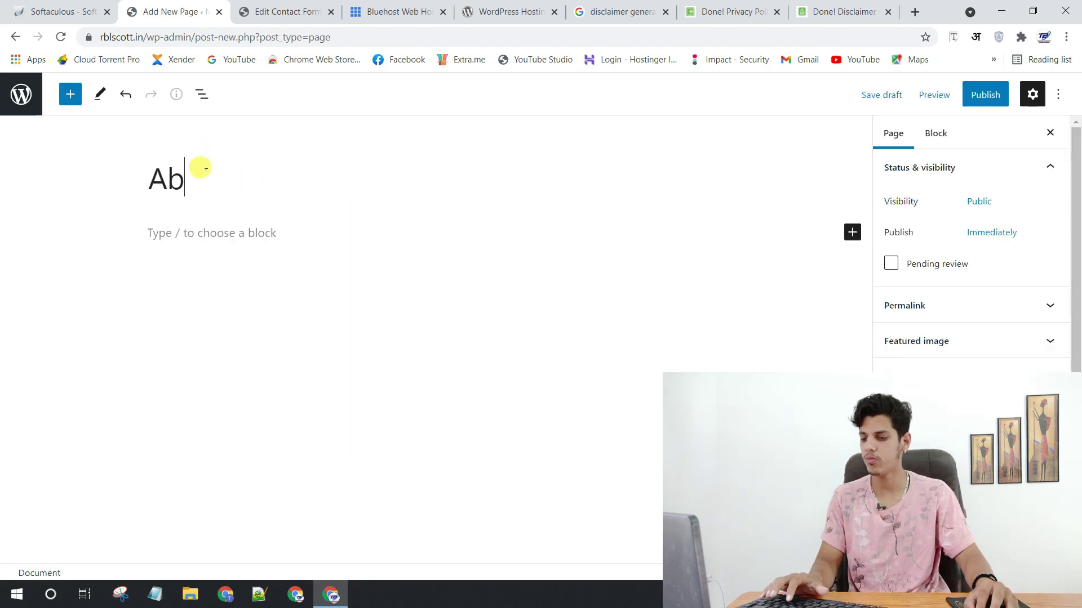
{"action": "left_click", "coordinate": [237, 237]}
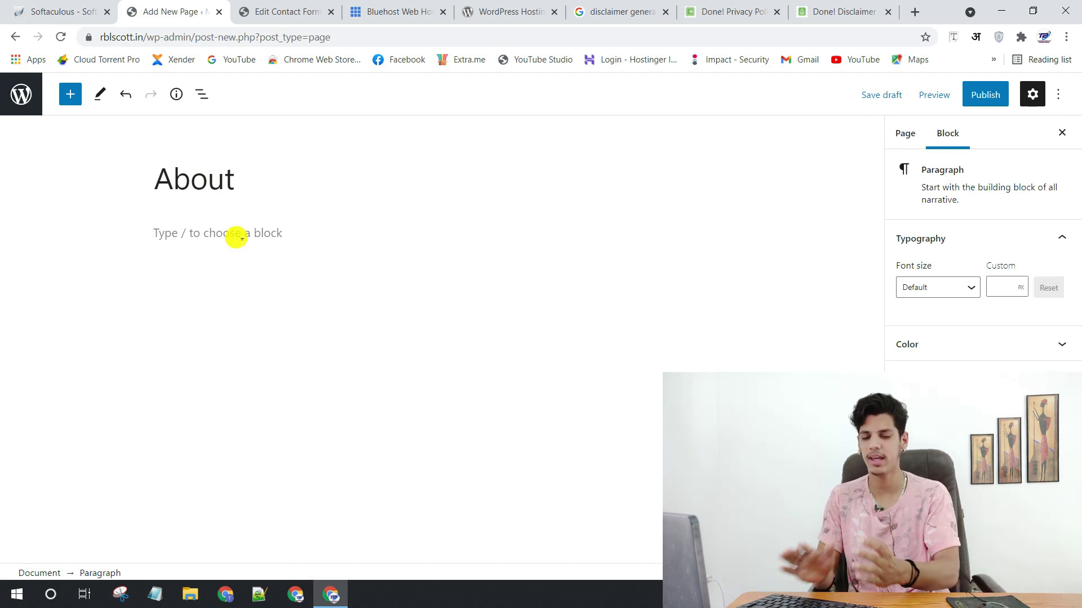
{"action": "key", "text": "ctrl+v"}
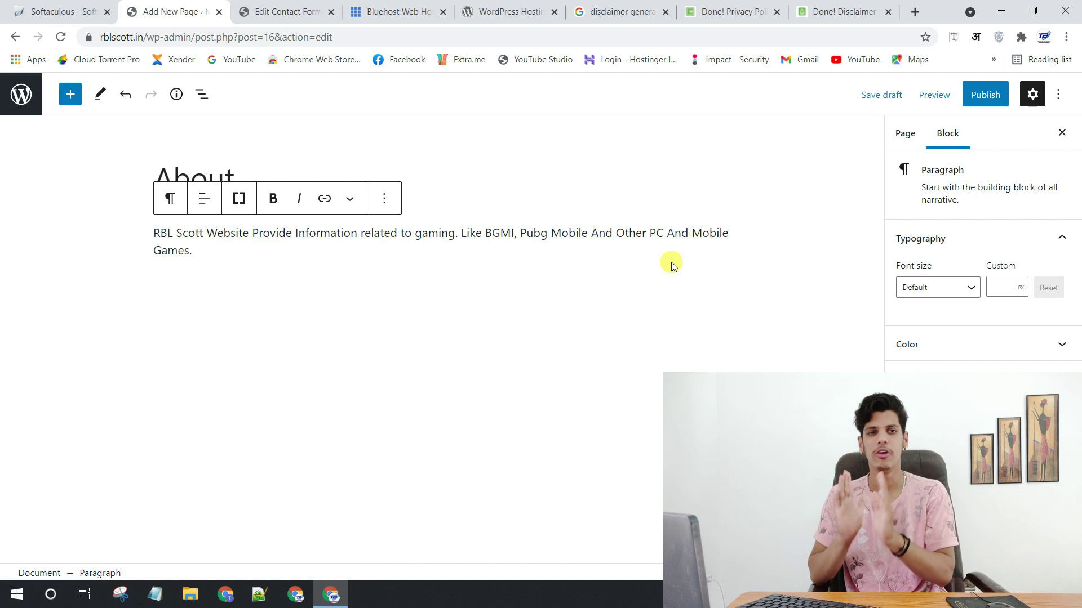
Publish the About page, then check it on the live site together with the blog's home page.
{"action": "left_click", "coordinate": [986, 100]}
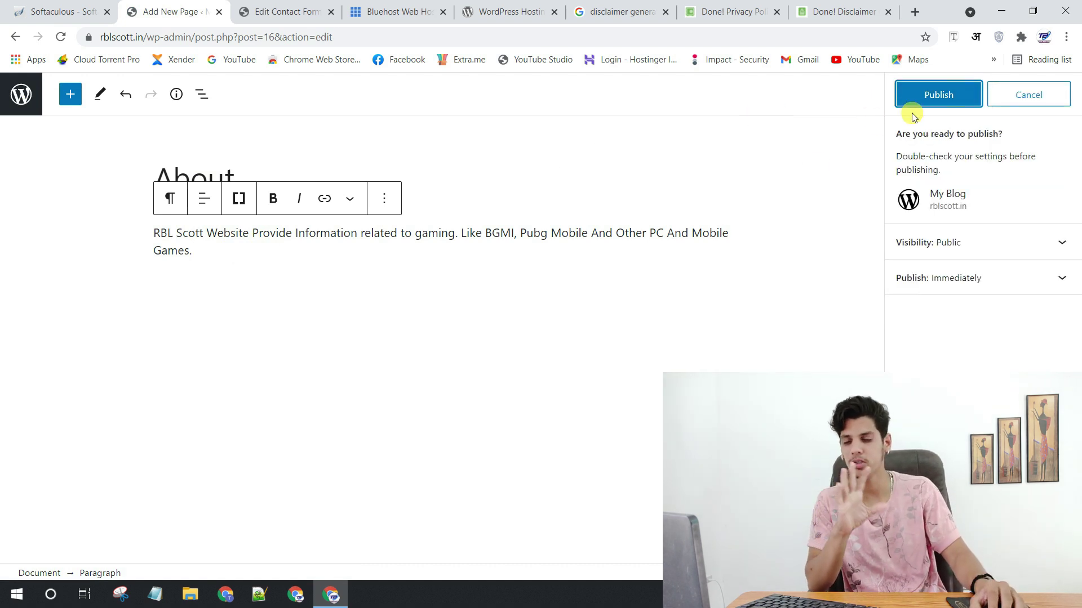
{"action": "left_click", "coordinate": [938, 102]}
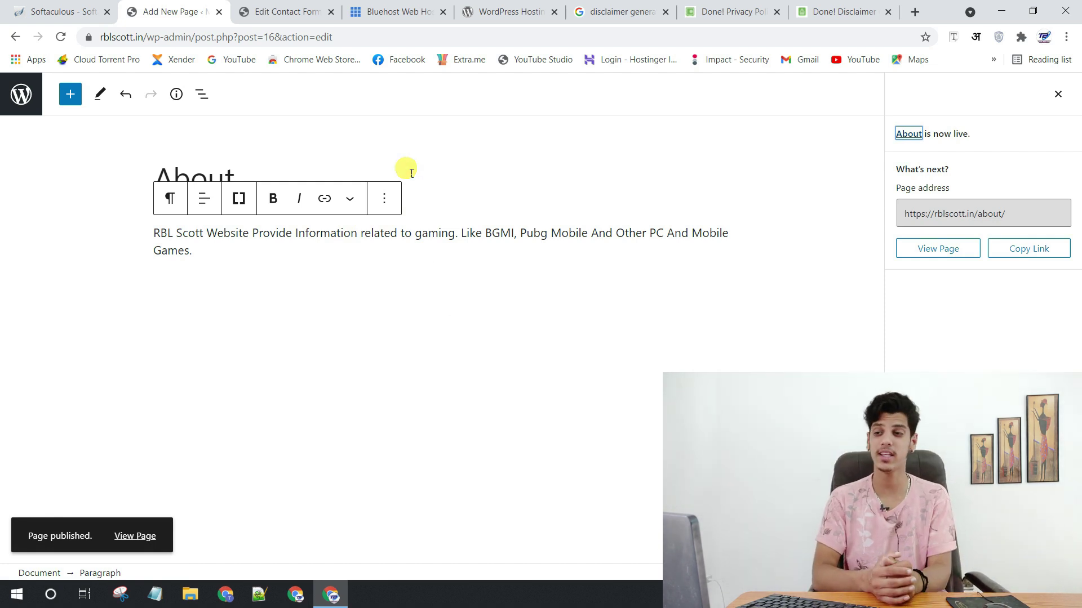
{"action": "left_click", "coordinate": [936, 247]}
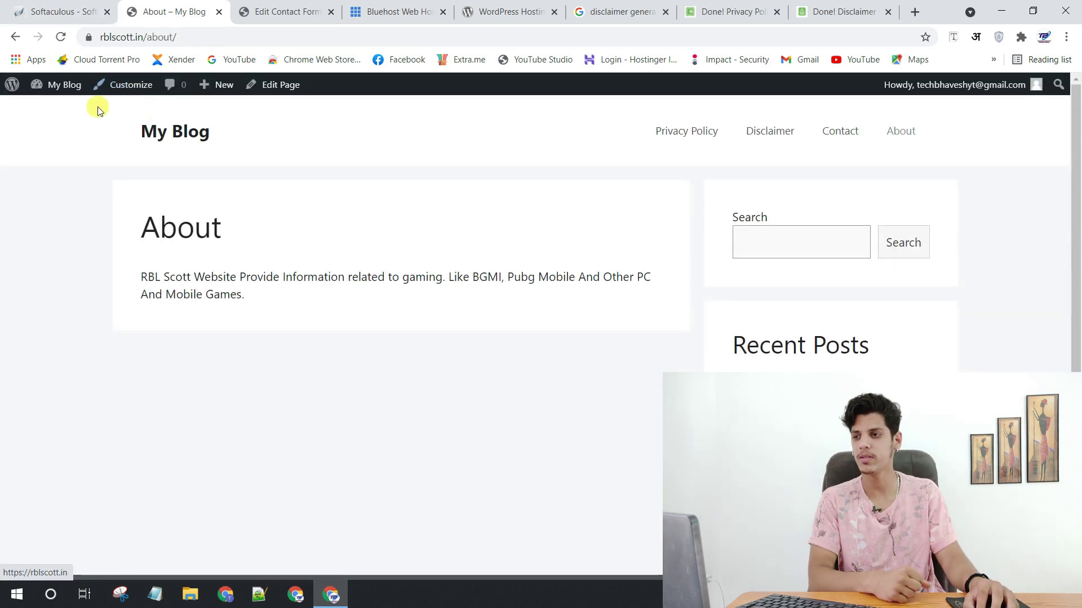
{"action": "left_click", "coordinate": [158, 135]}
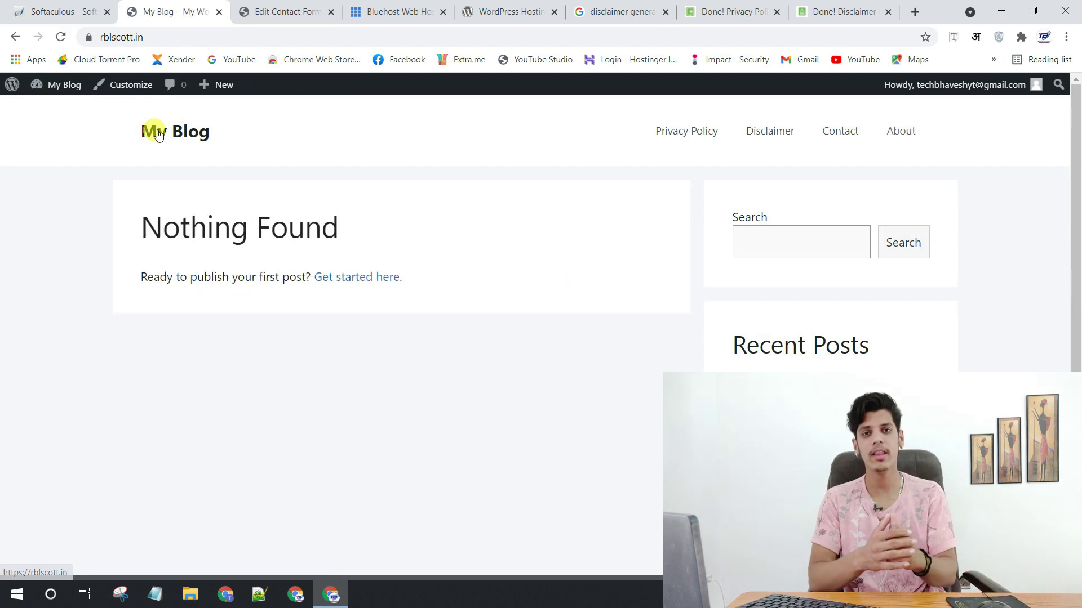